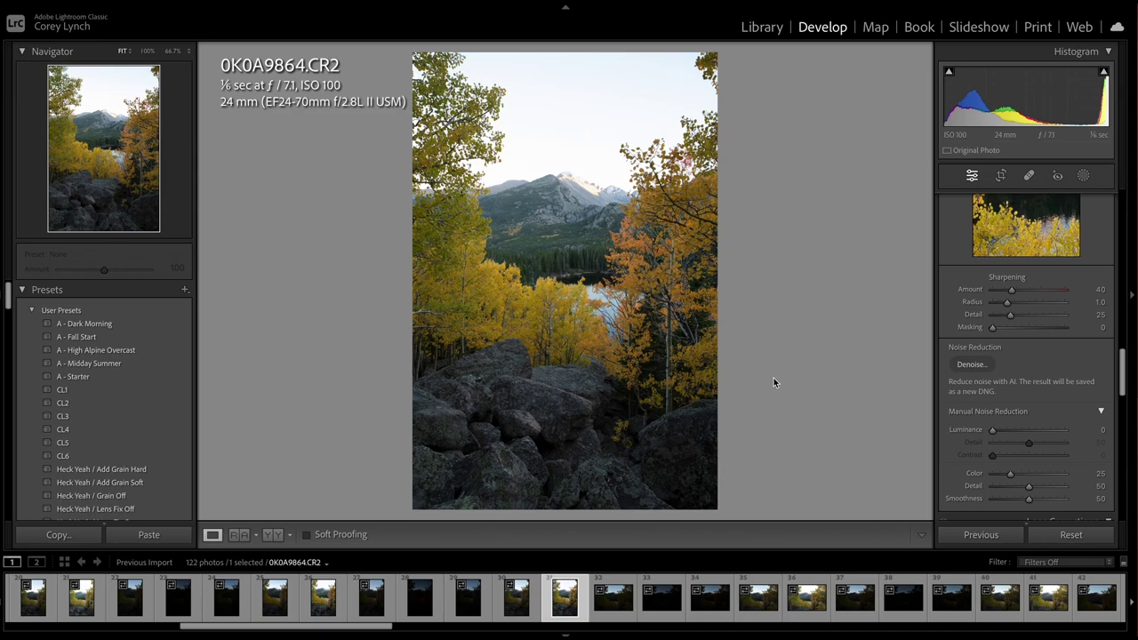
Step through the Longs Peak brackets to 0K0A9864 and select all five exposures (27–31)
key(Left)
key(Left)
key(Left)
key(Left)
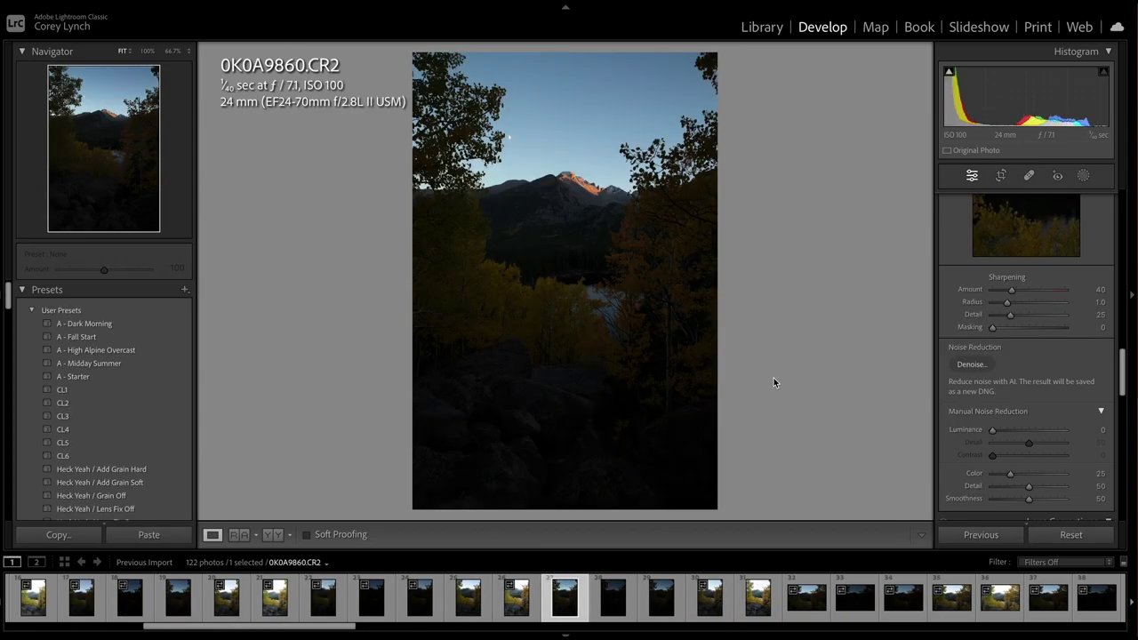
key(Left)
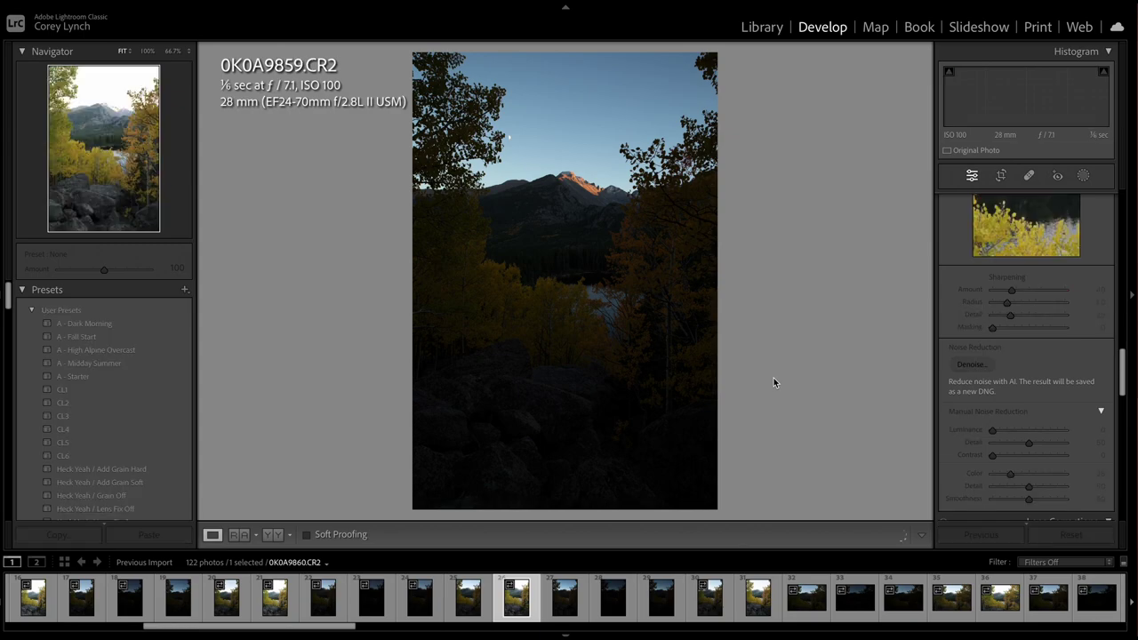
key(Right)
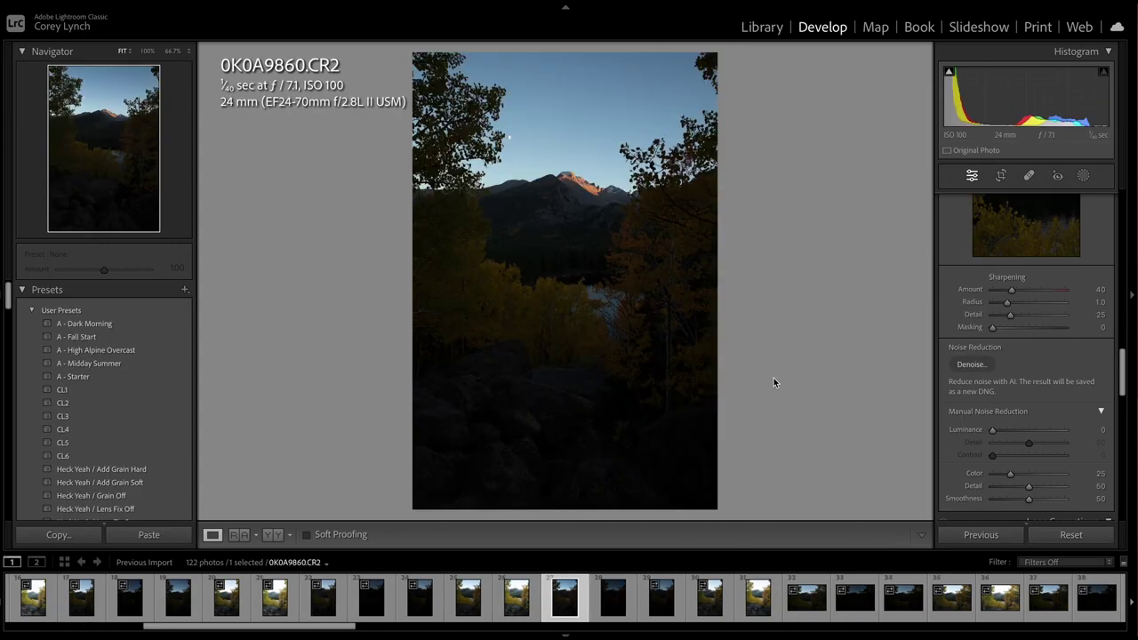
key(Right)
key(Right)
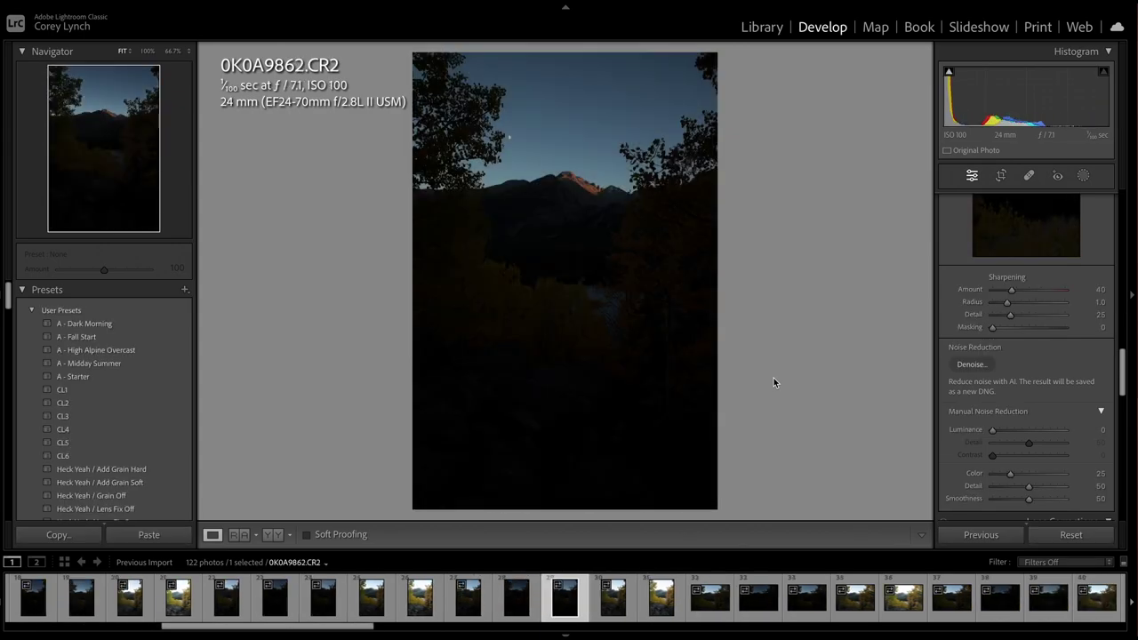
key(Right)
key(Right)
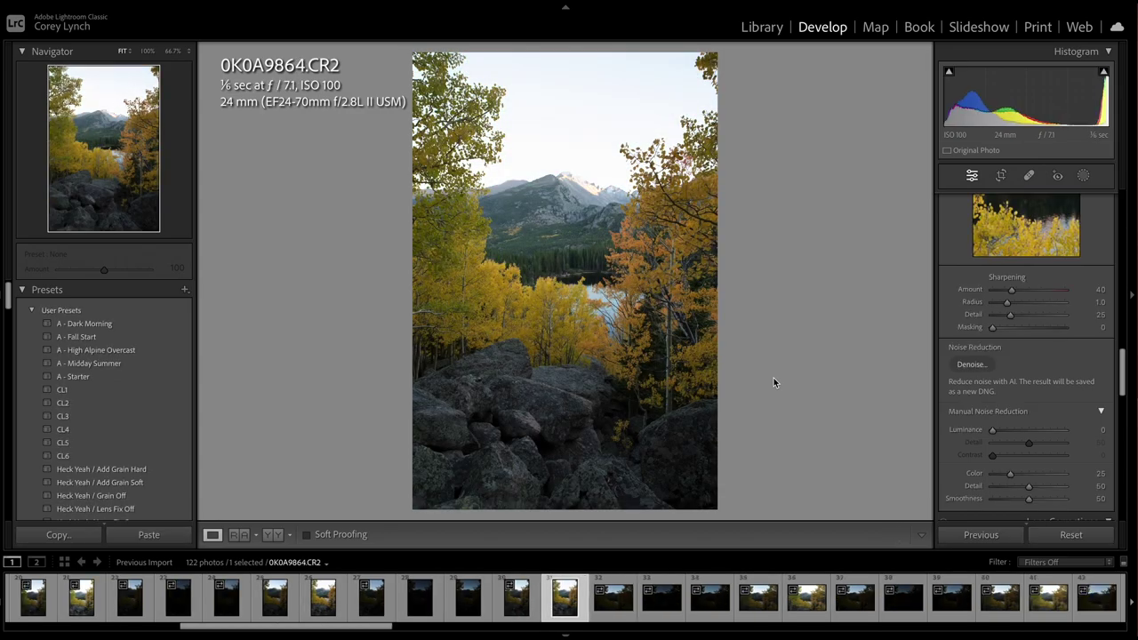
key(shift+Left)
key(shift+Left)
key(shift+Left)
key(shift+Left)
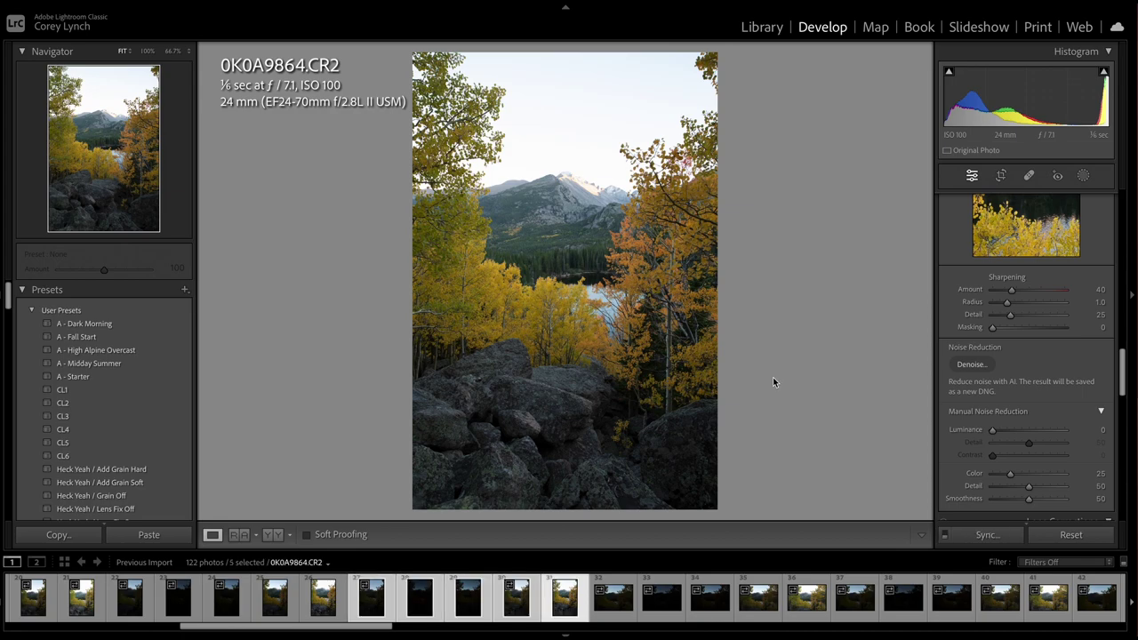
Merge the five selected exposures with Photo Merge > HDR into 0K0A9864-HDR.dng
right_click(472, 607)
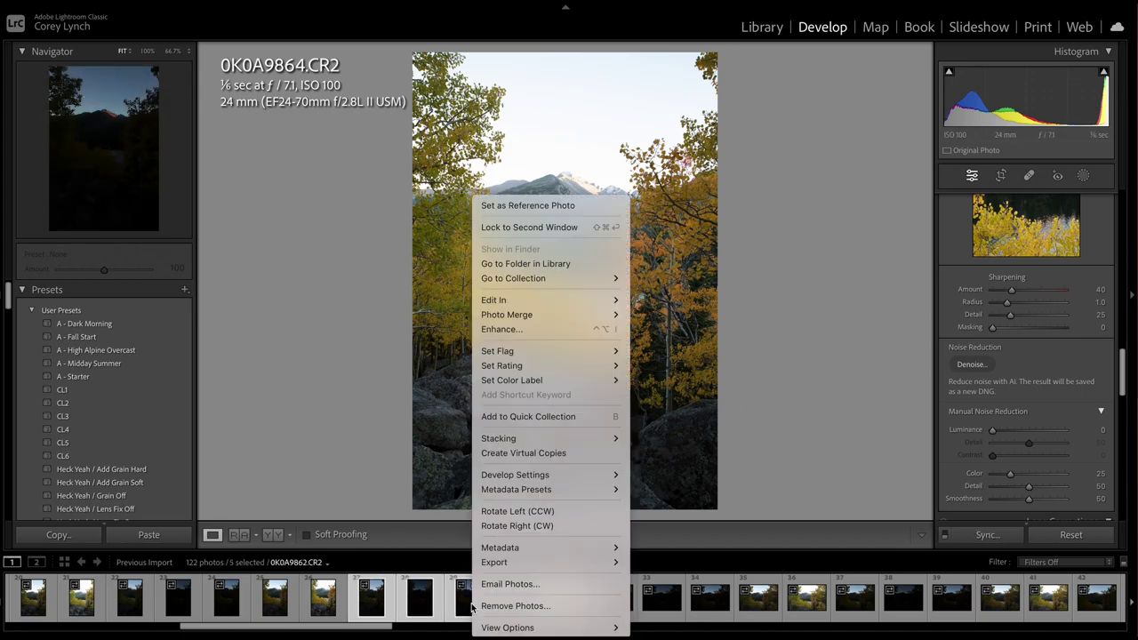
mouse_move(574, 319)
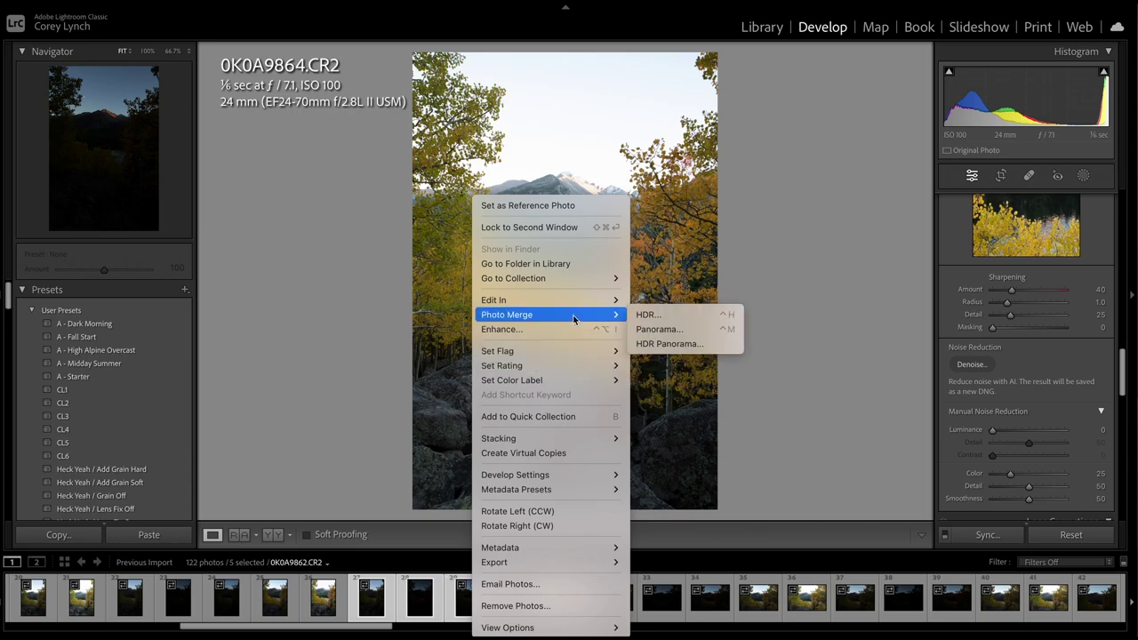
click(667, 318)
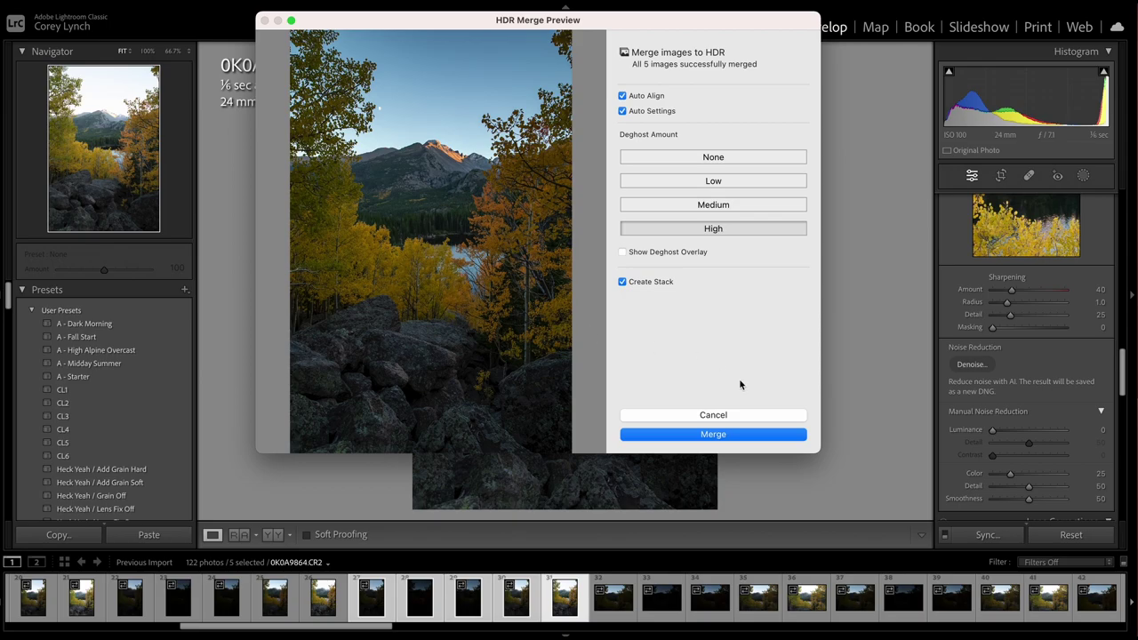
click(733, 434)
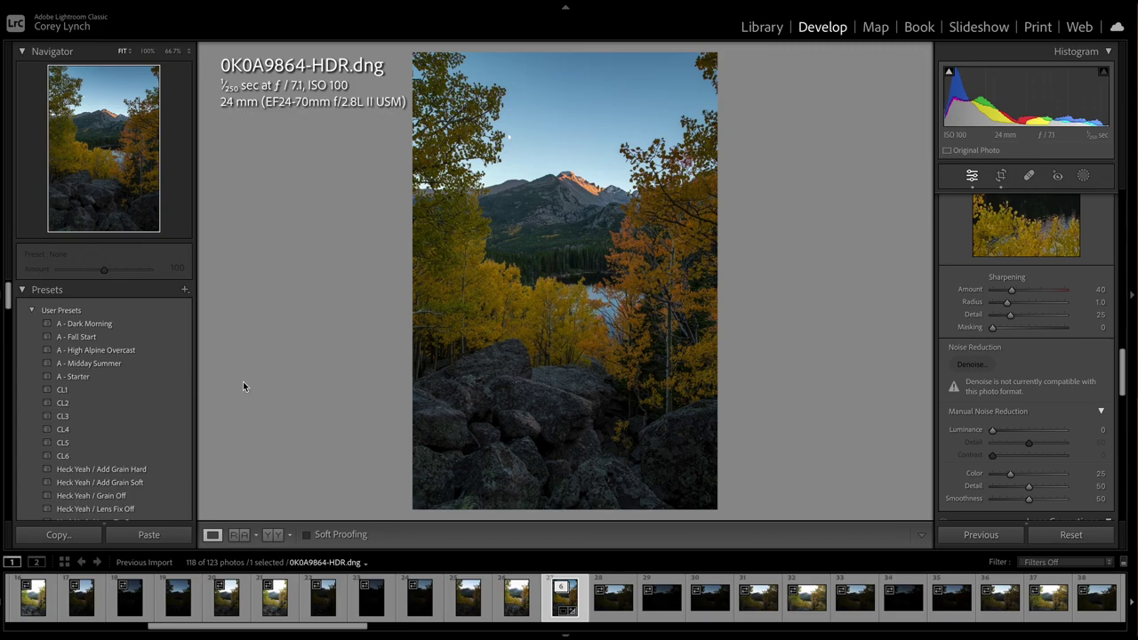
Raise Calibration Blue Primary Saturation to +100
scroll(945, 458, down, 10)
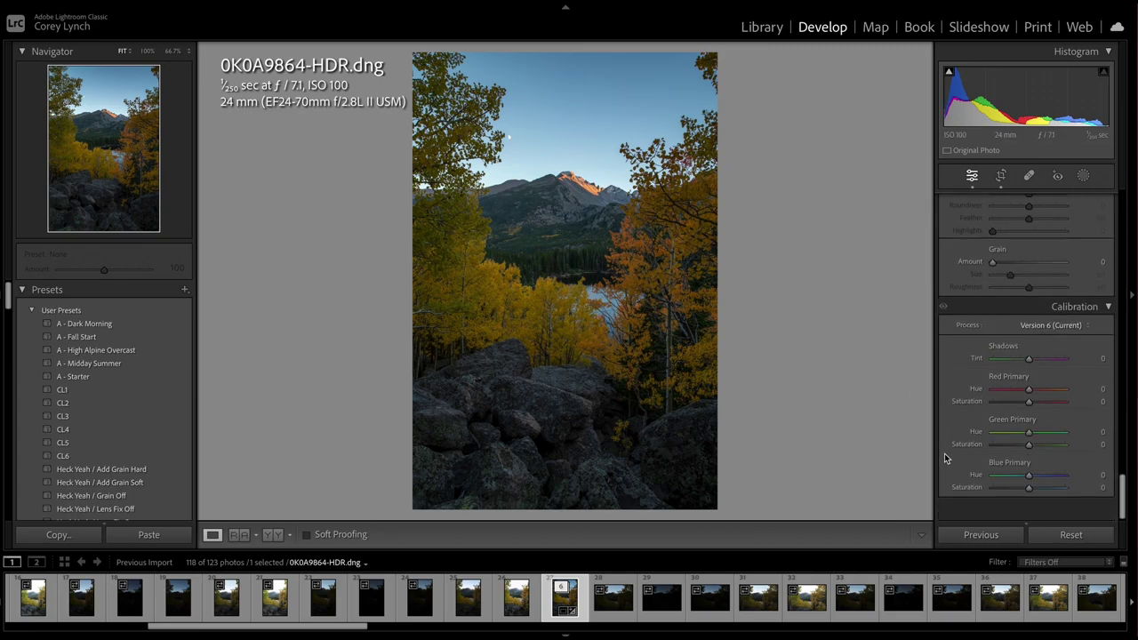
scroll(944, 453, up, 1)
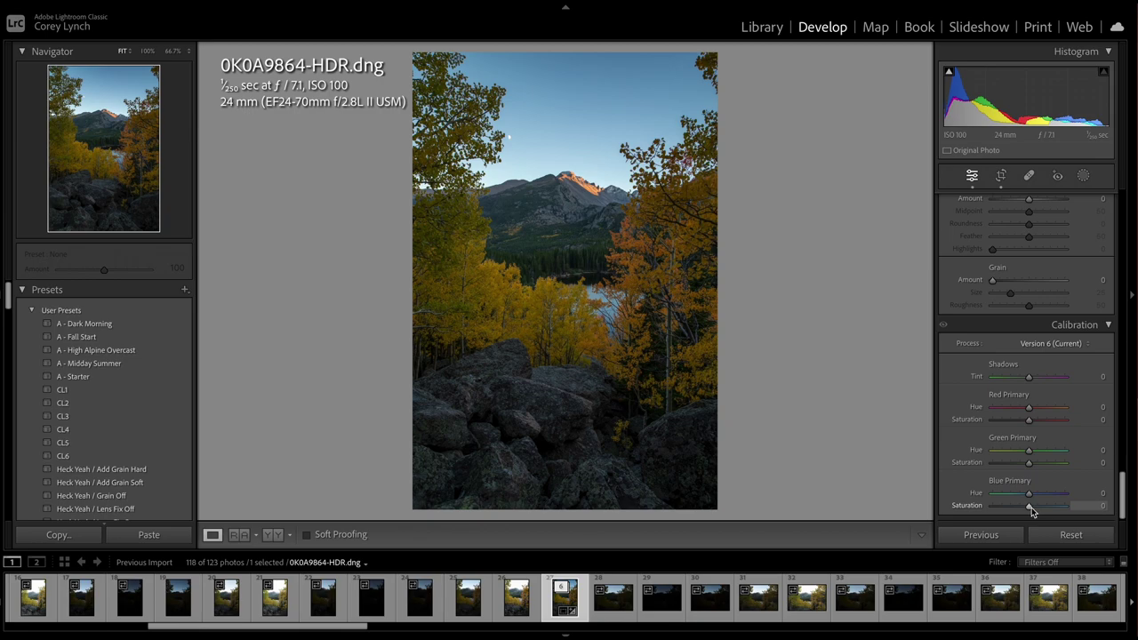
drag(1032, 507, 1090, 512)
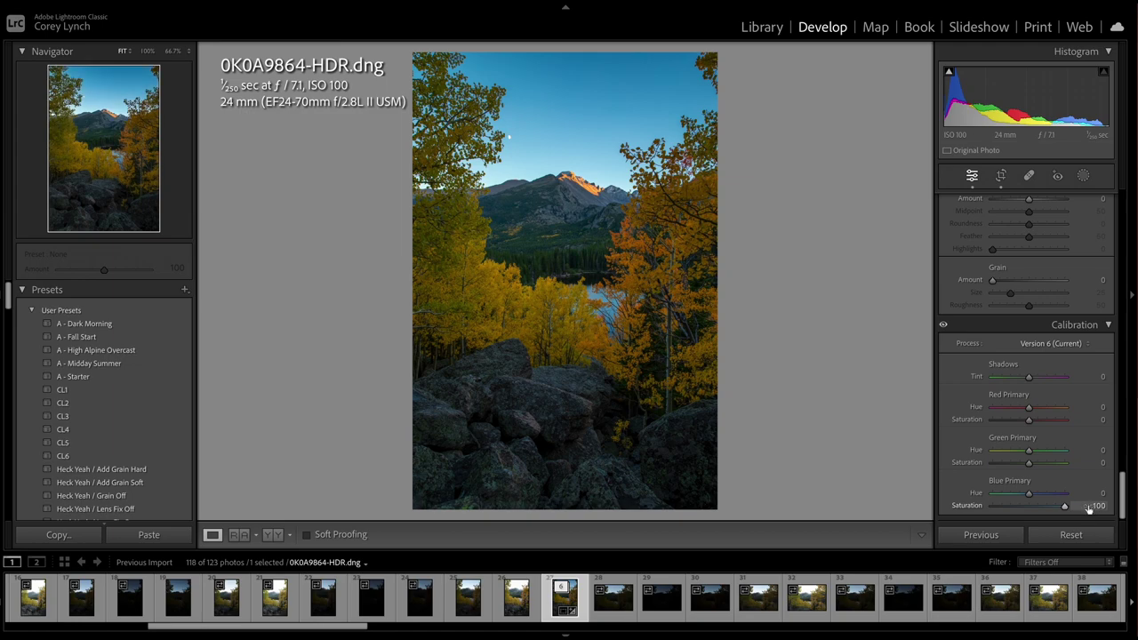
Enable Remove Chromatic Aberration in Lens Corrections
scroll(950, 436, up, 2)
scroll(949, 436, up, 10)
scroll(949, 432, up, 8)
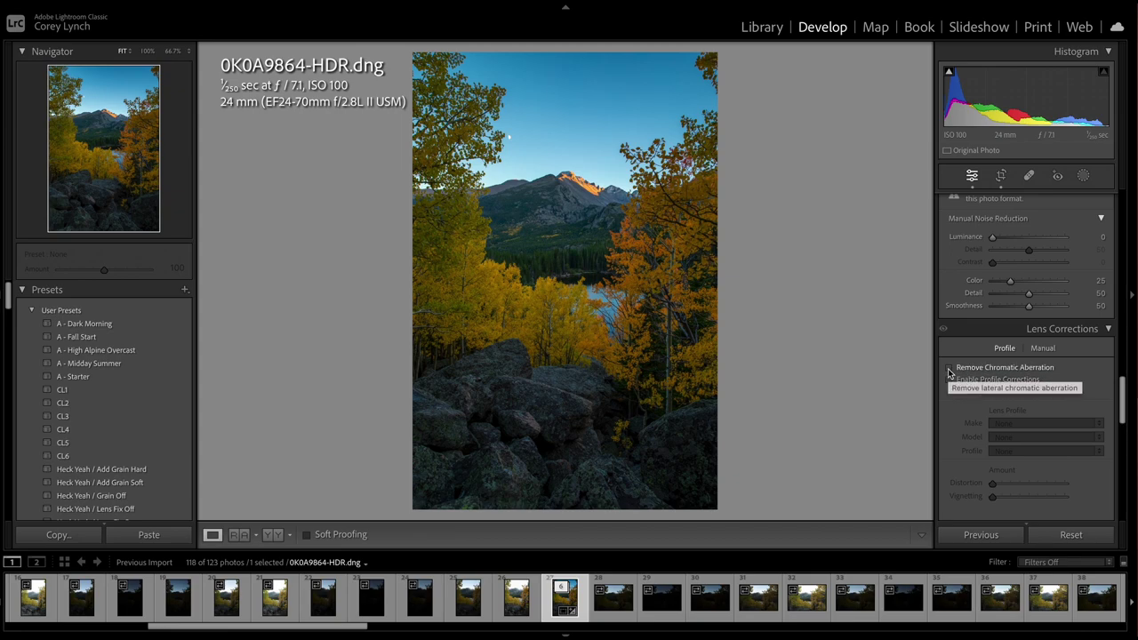
click(950, 370)
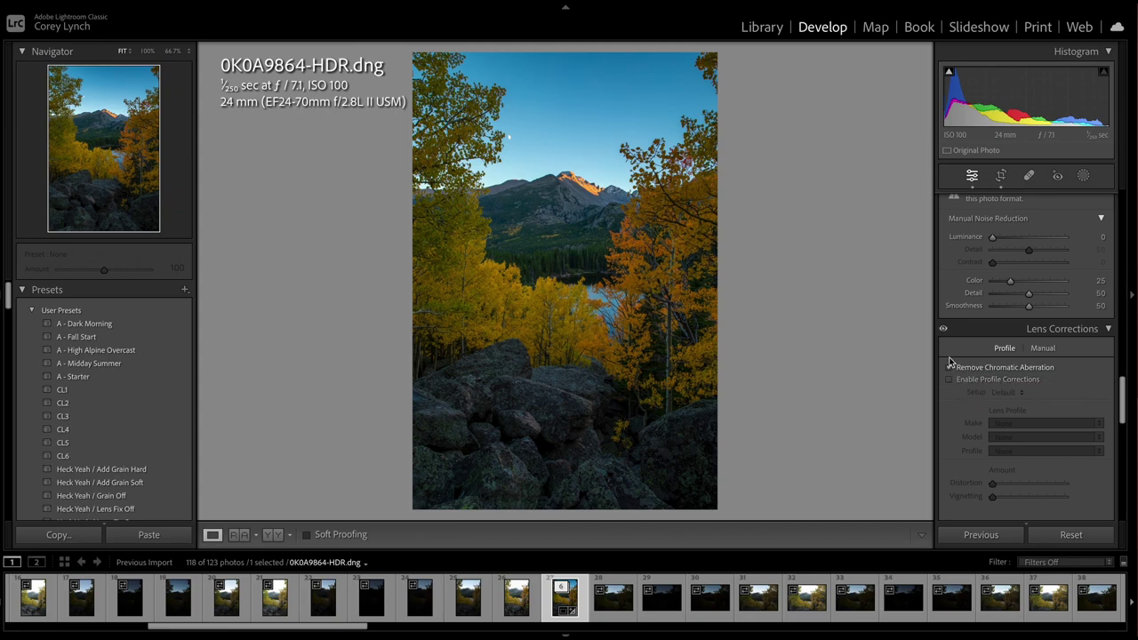
Zoom the HDR photo to 100% and pan around to inspect detail
scroll(955, 353, up, 3)
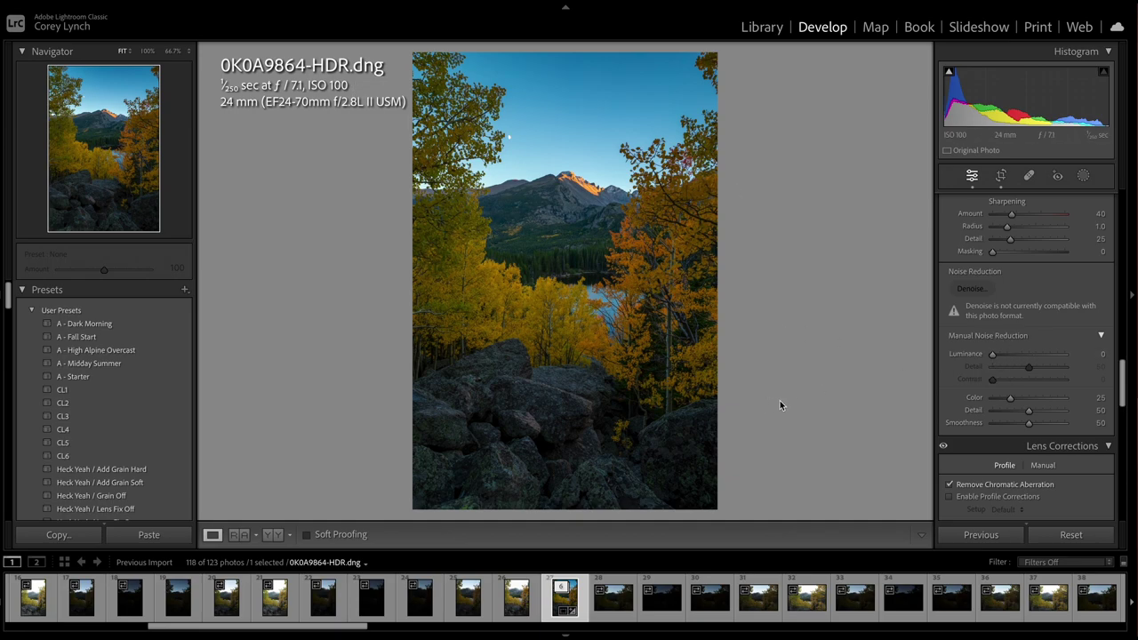
click(572, 327)
drag(561, 312, 744, 350)
drag(517, 336, 449, 320)
Return the photo to Fit view and lower HSL Blue saturation to −36
click(603, 364)
scroll(950, 402, up, 5)
scroll(951, 402, up, 5)
scroll(951, 402, up, 3)
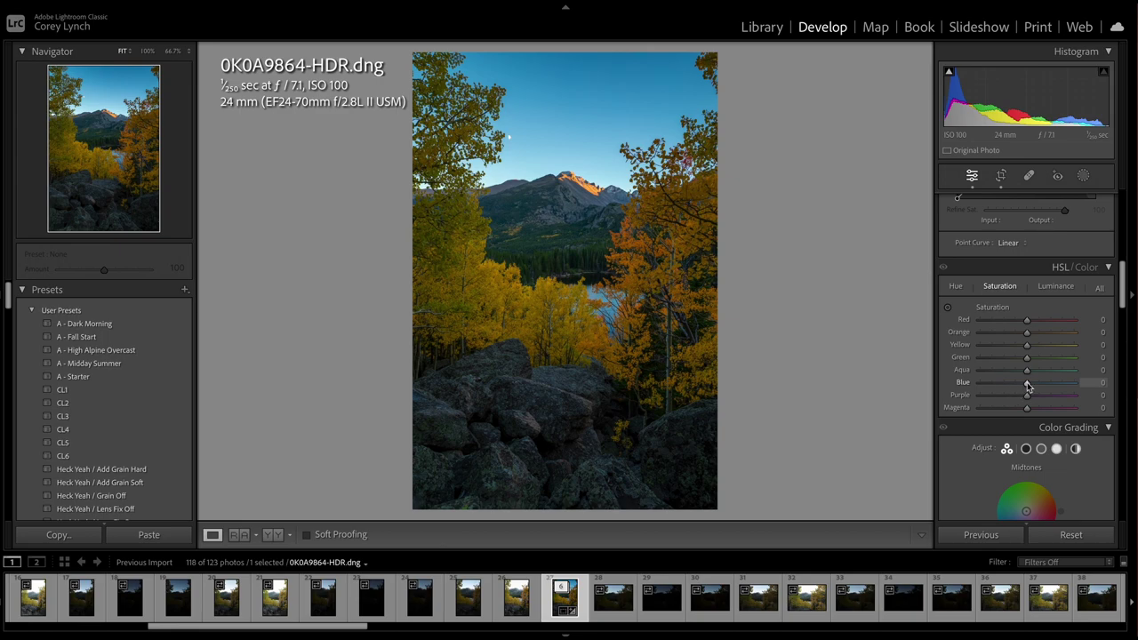
scroll(1028, 388, up, 1)
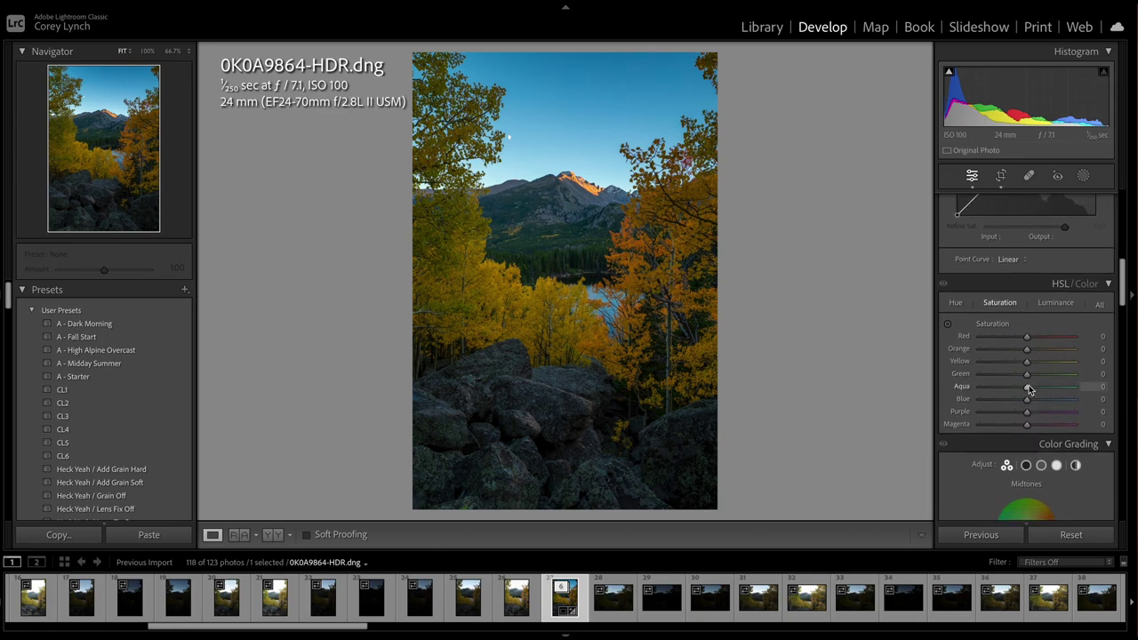
drag(1027, 400, 1009, 401)
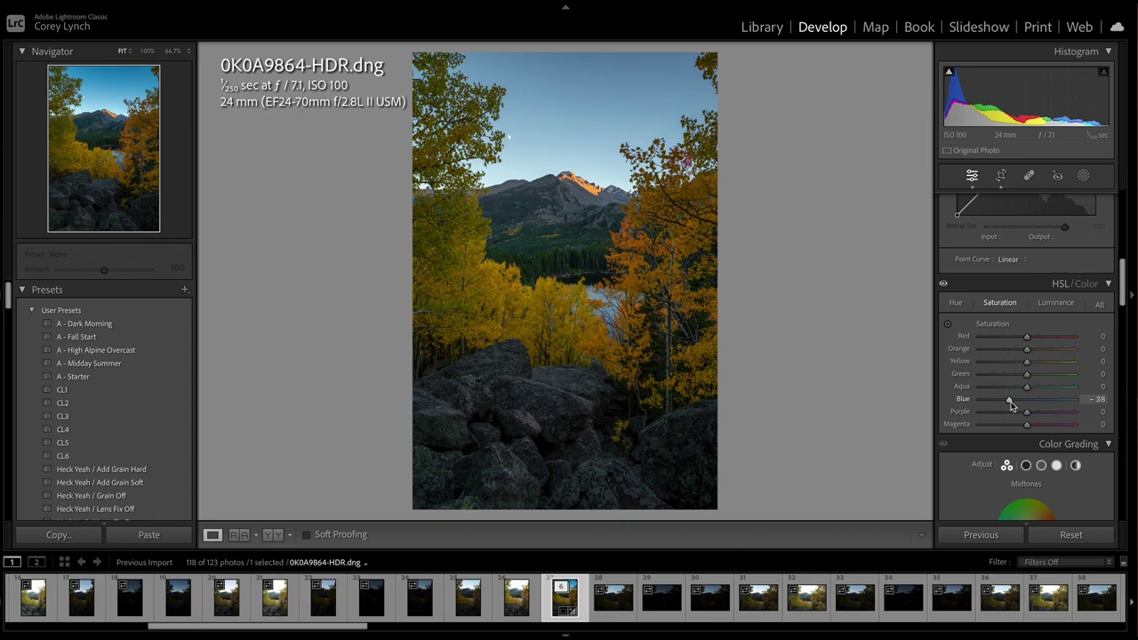
drag(1011, 401, 1011, 401)
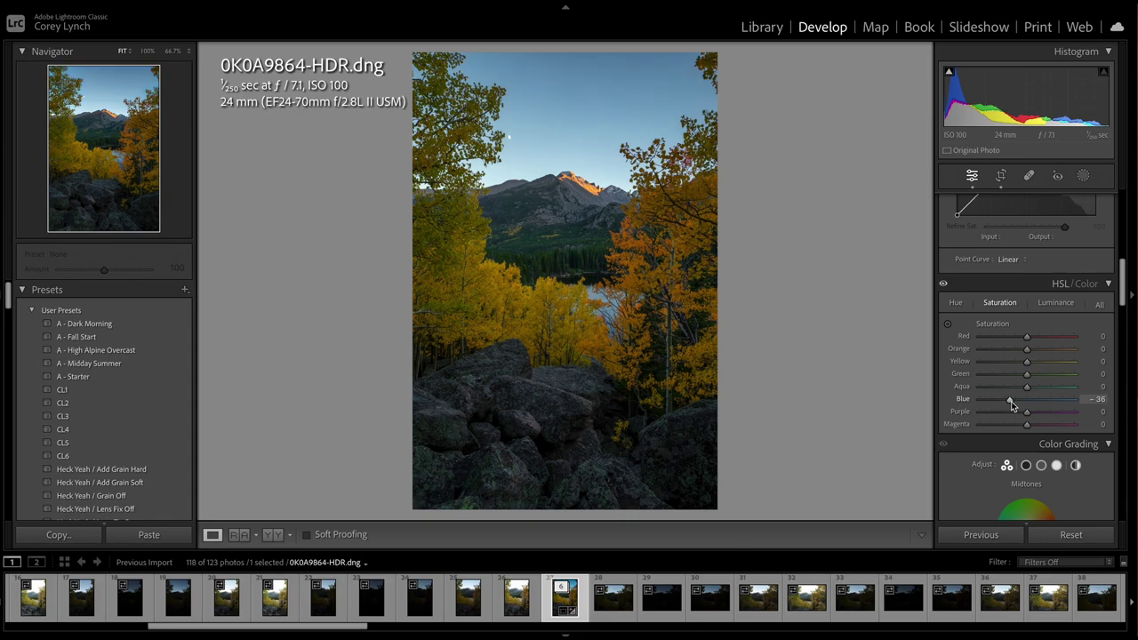
scroll(948, 404, up, 1)
scroll(948, 404, up, 5)
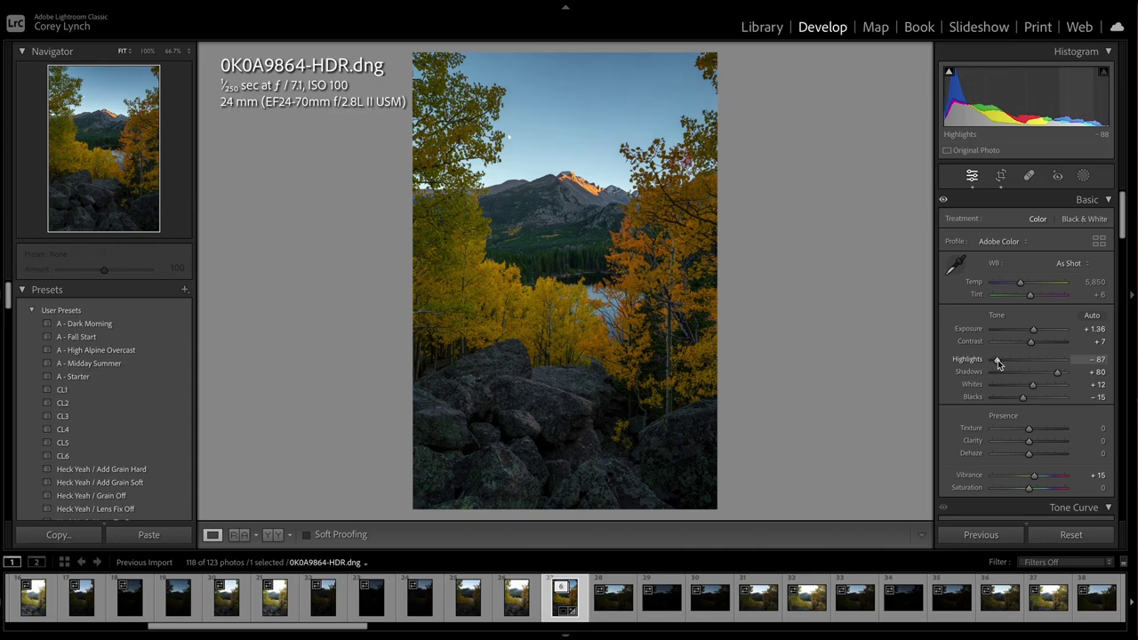
Set Highlights to −86 and raise Shadows to +95 while previewing clipping with Alt
drag(997, 361, 998, 361)
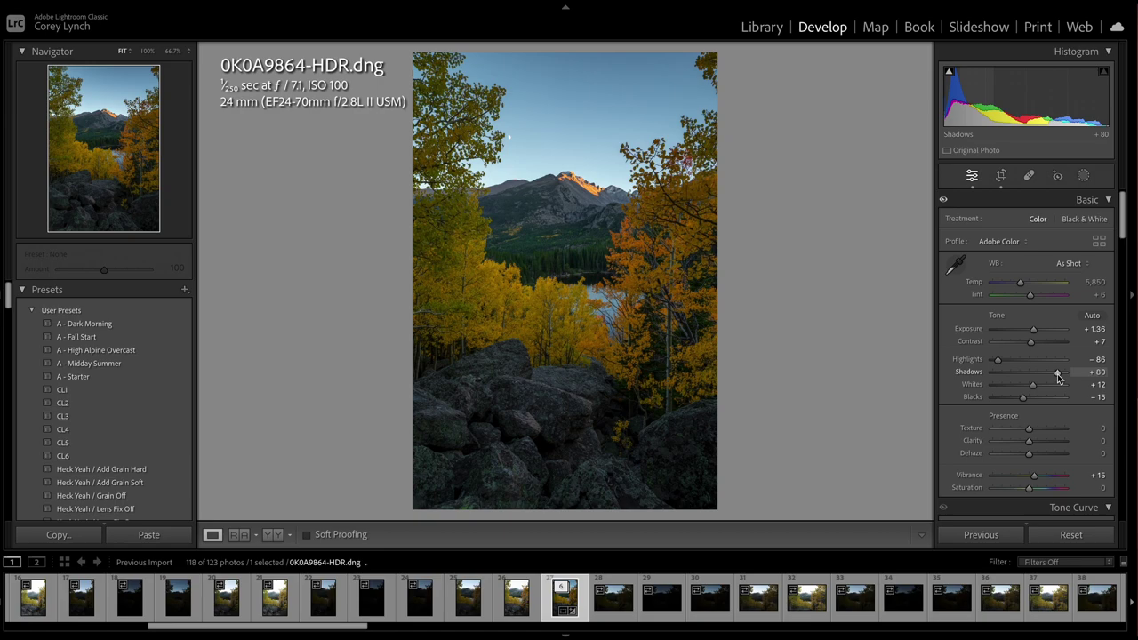
drag(1058, 377, 1063, 379)
key(alt)
key(alt)
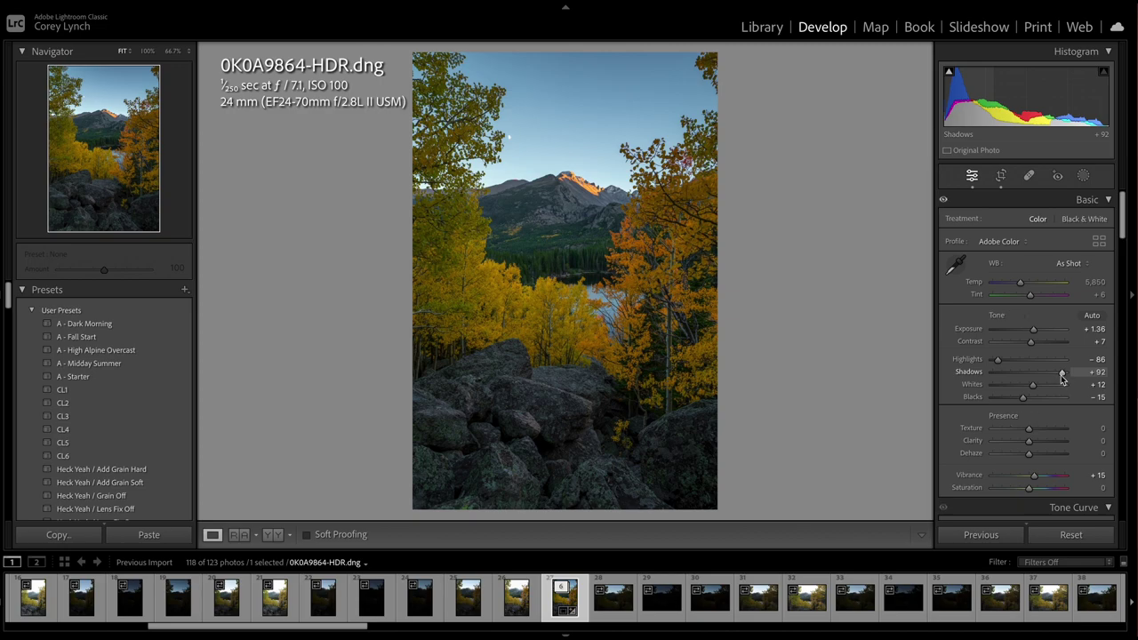
key(alt)
drag(1063, 378, 1037, 405)
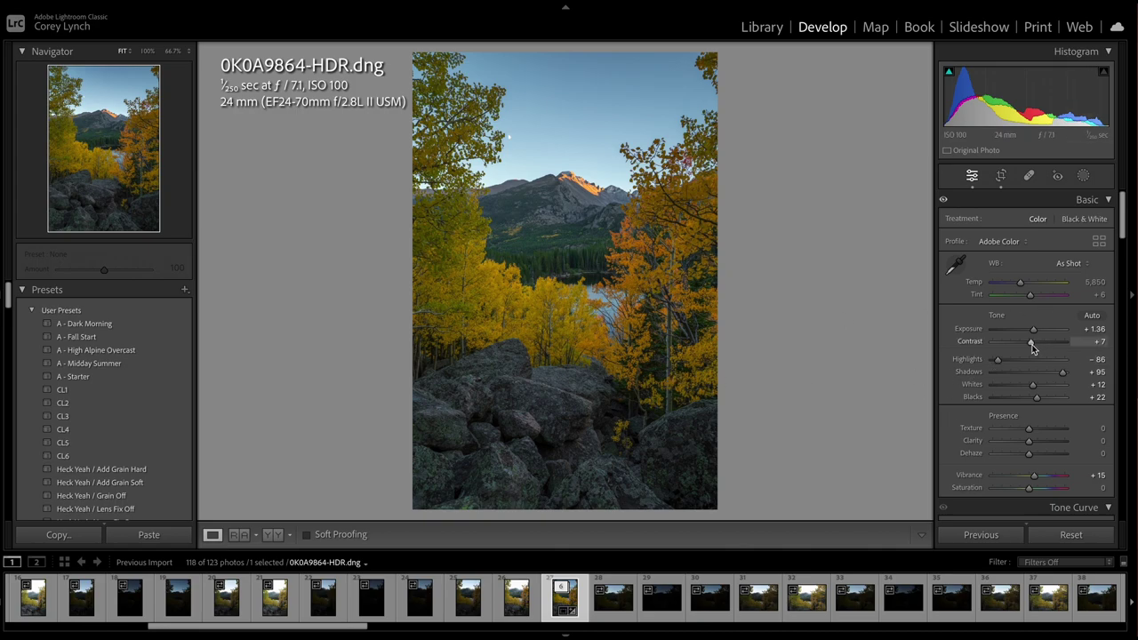
Pull Whites down to −2 to avoid highlight clipping
scroll(1032, 345, up, 1)
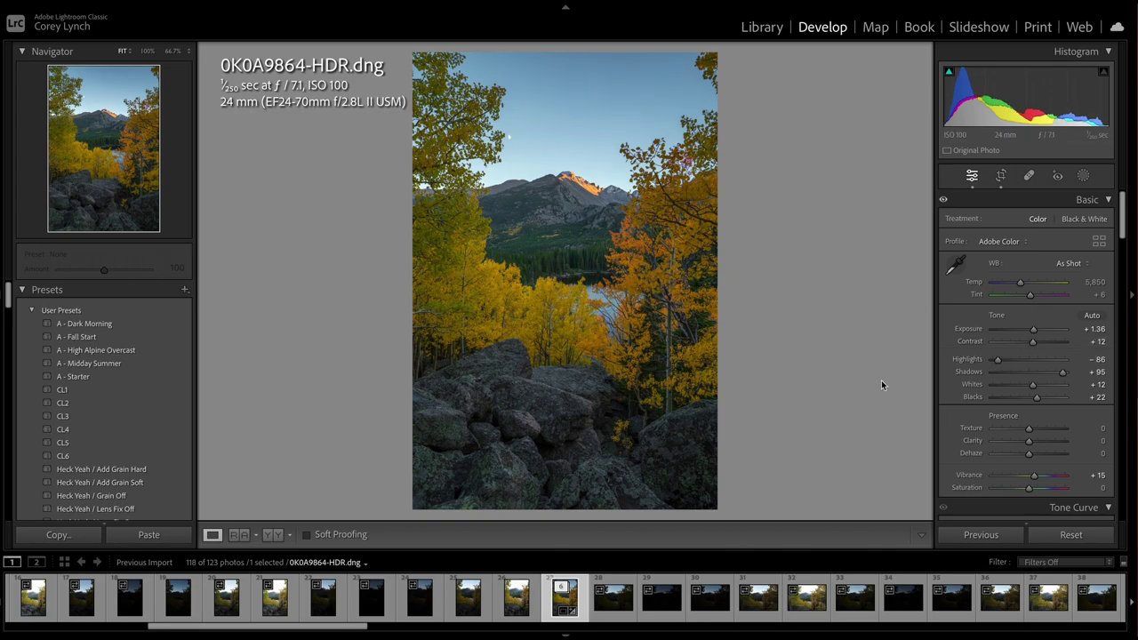
alt+click(1033, 386)
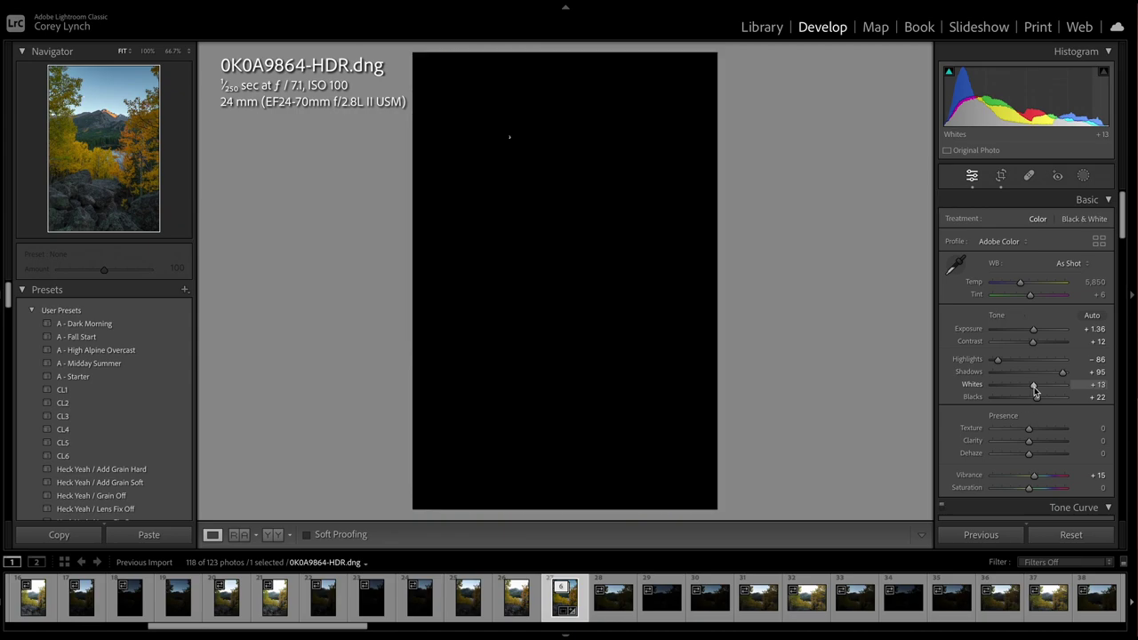
drag(1035, 388, 1030, 391)
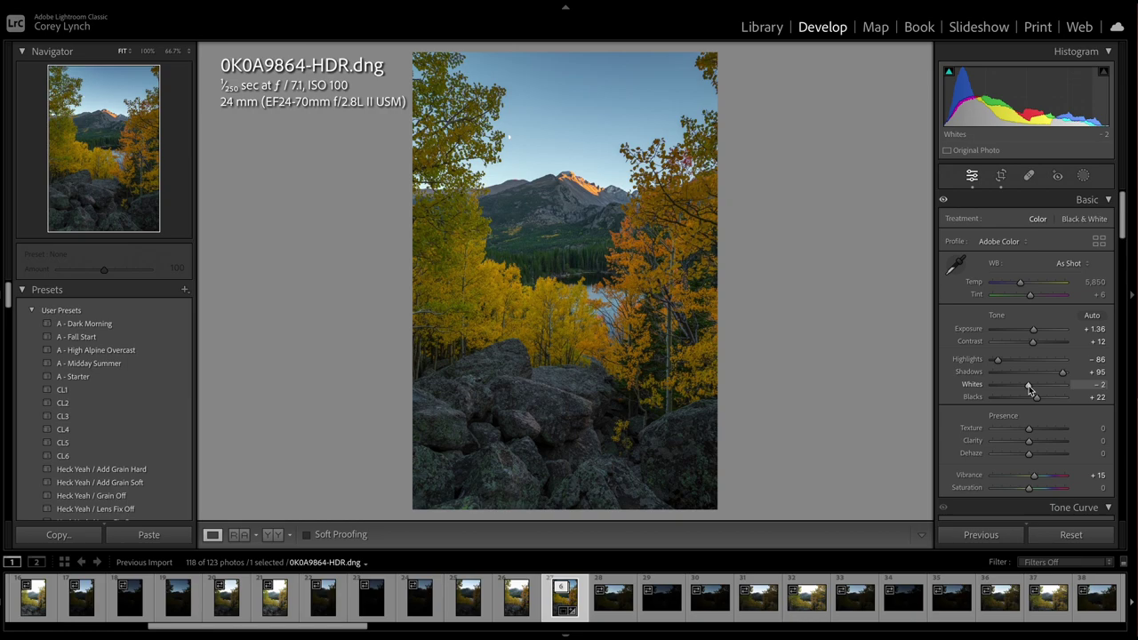
Create a Select Sky mask and invert it to cover everything except the sky
click(1085, 177)
click(1026, 240)
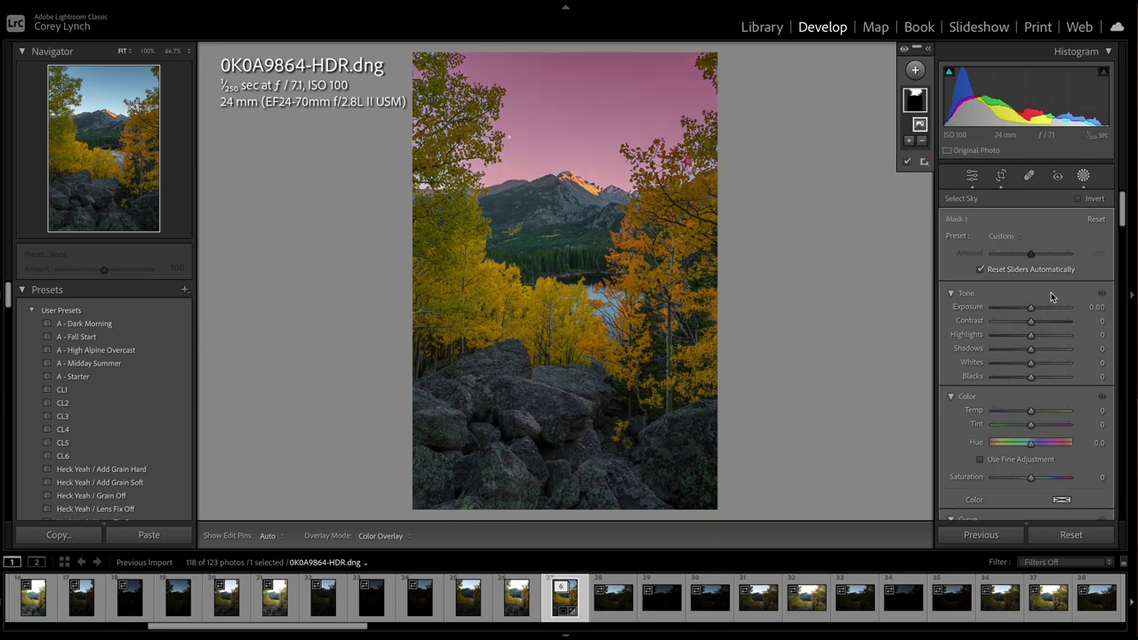
click(1079, 199)
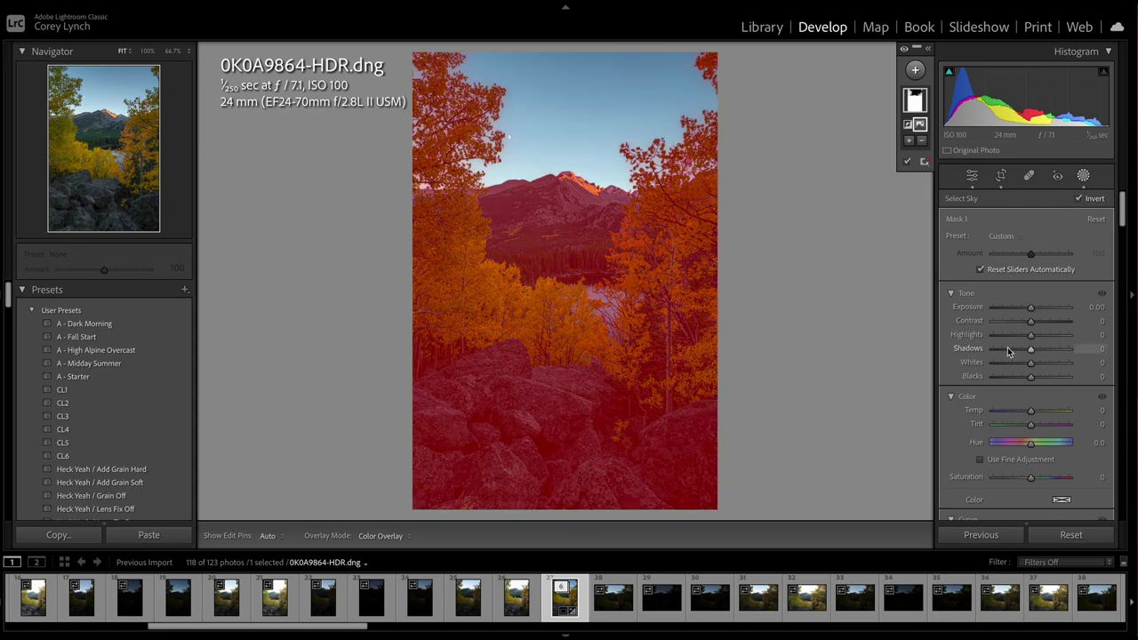
Set Mask 1 Highlights to −32 and Whites to 51
drag(1030, 366, 1053, 364)
scroll(949, 254, down, 1)
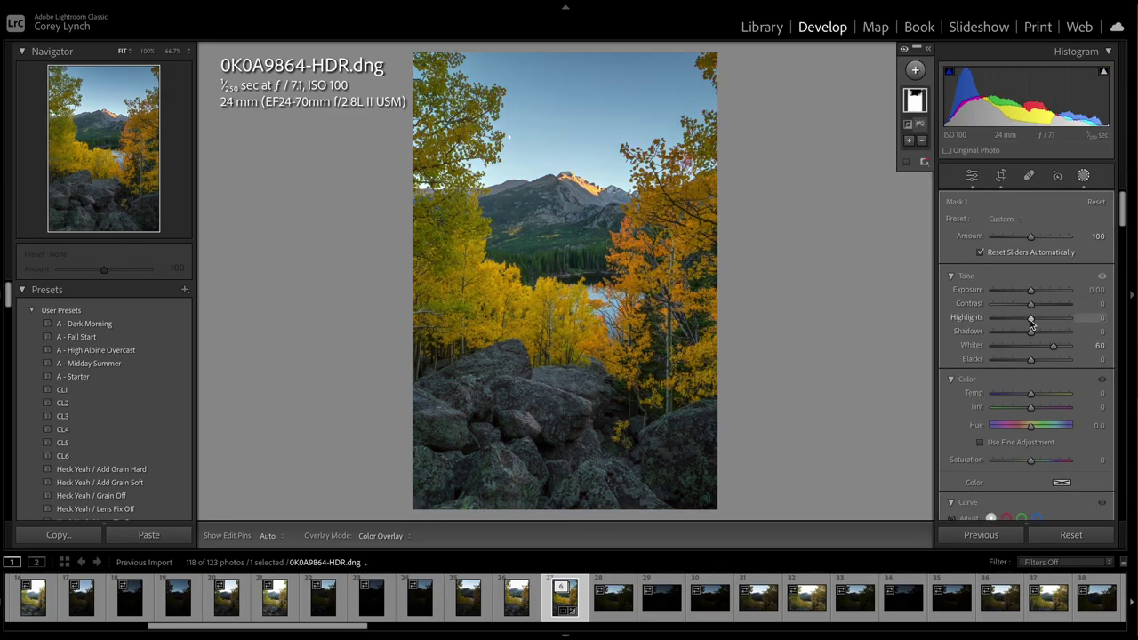
drag(1030, 319, 1018, 321)
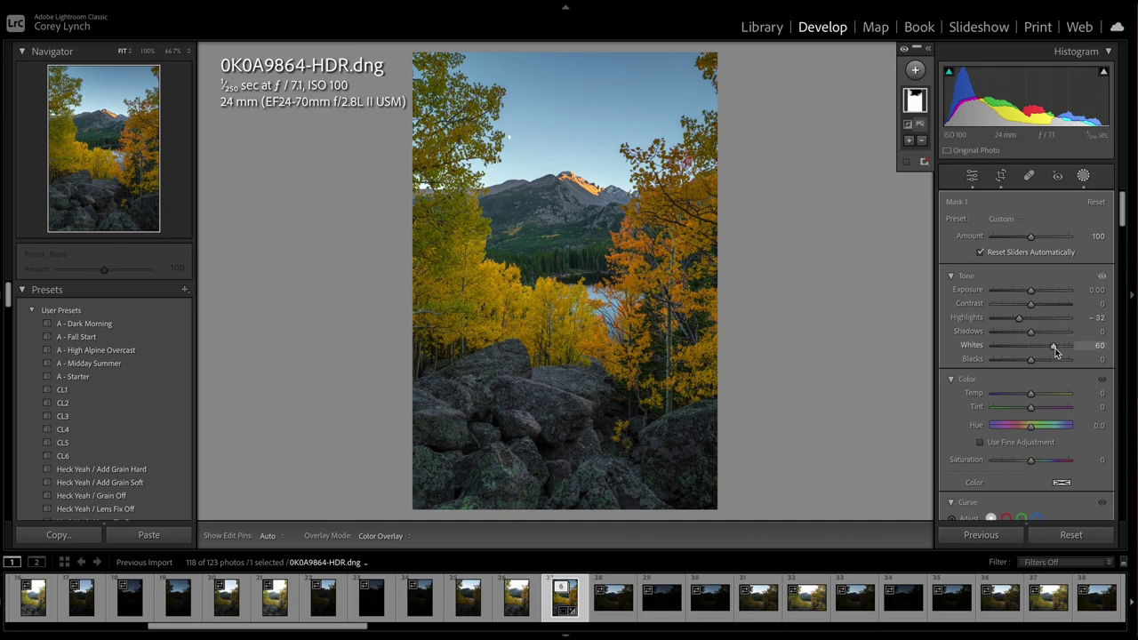
drag(1056, 351, 1052, 351)
Draw a linear gradient up from the foreground rocks with Exposure −0.50 and Contrast +18
key(m)
drag(558, 477, 562, 326)
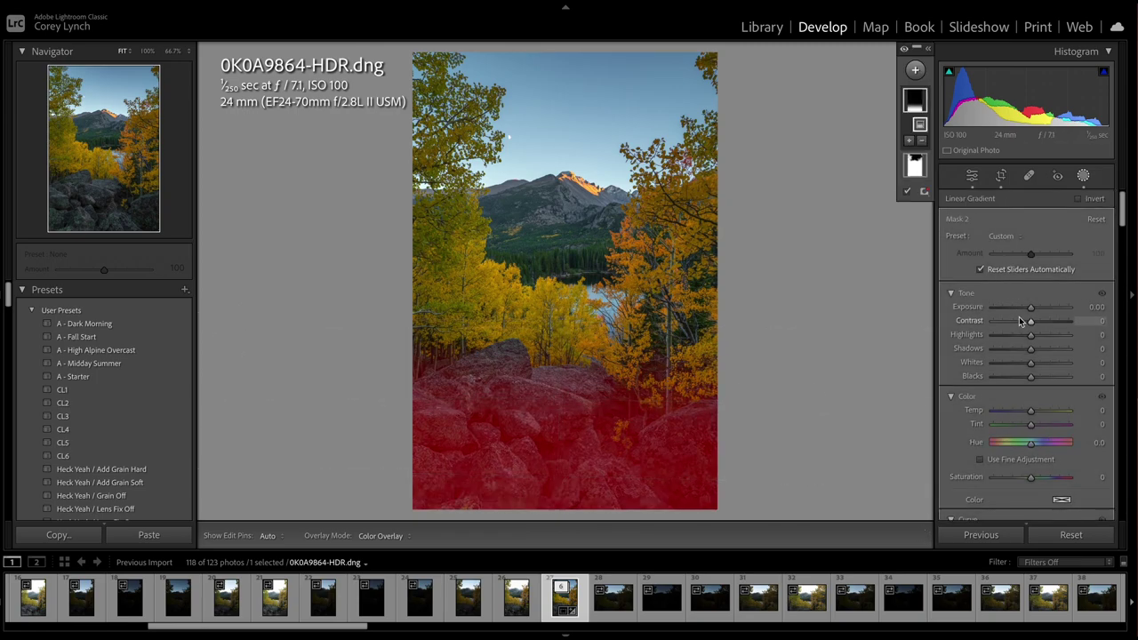
drag(1030, 307, 1039, 326)
drag(557, 474, 563, 442)
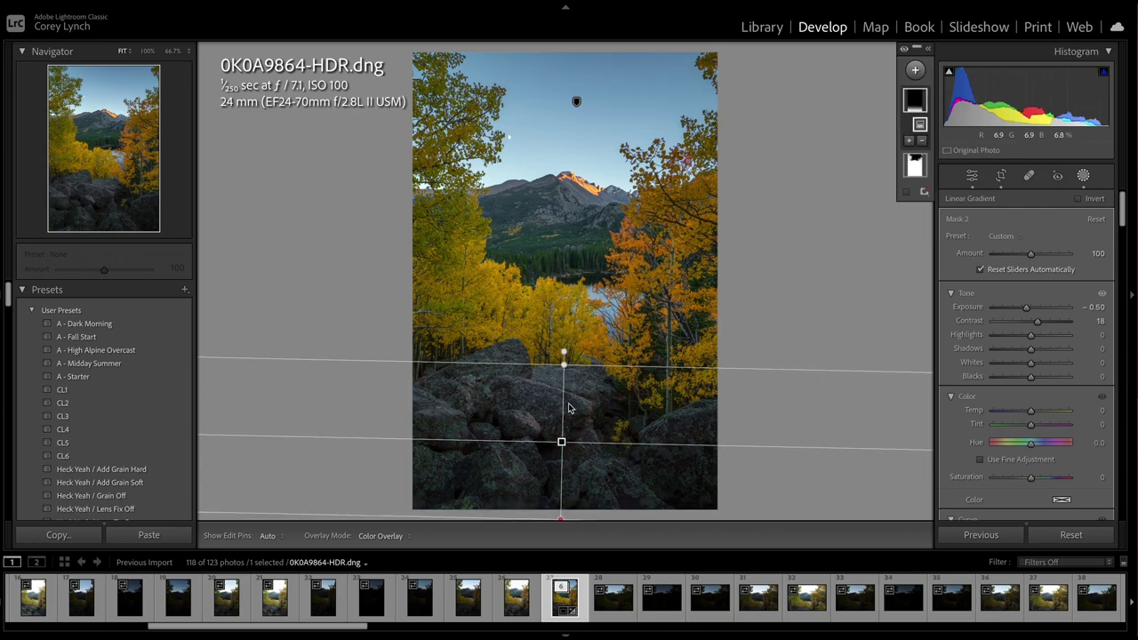
Refine the gradient's position over the rocks and close masking
drag(564, 360, 564, 322)
mouse_move(569, 428)
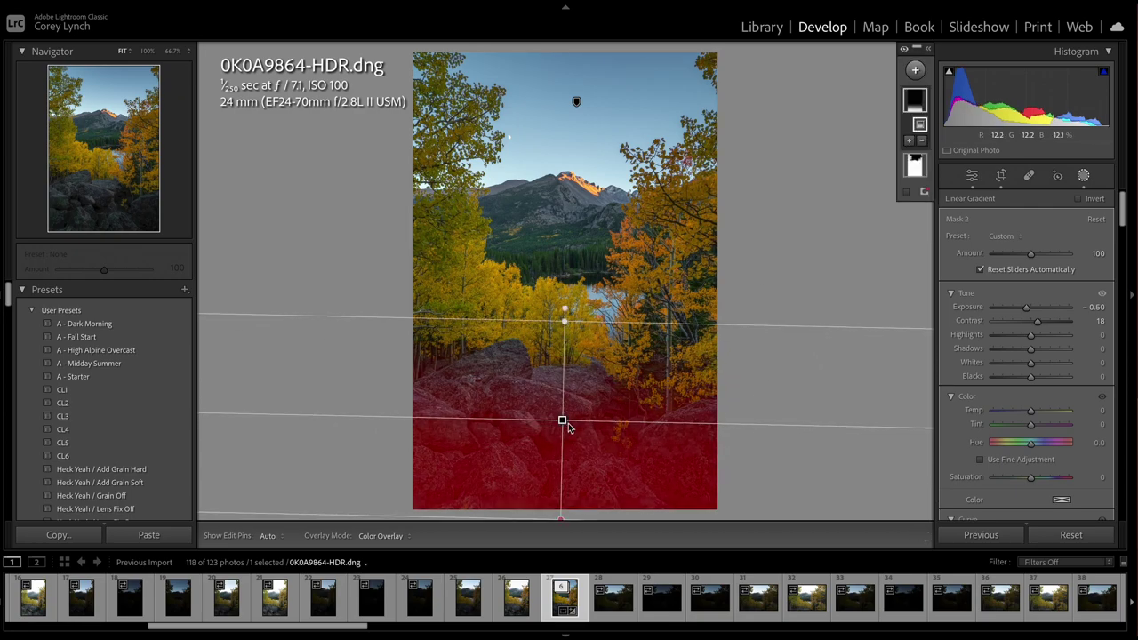
drag(566, 322, 566, 310)
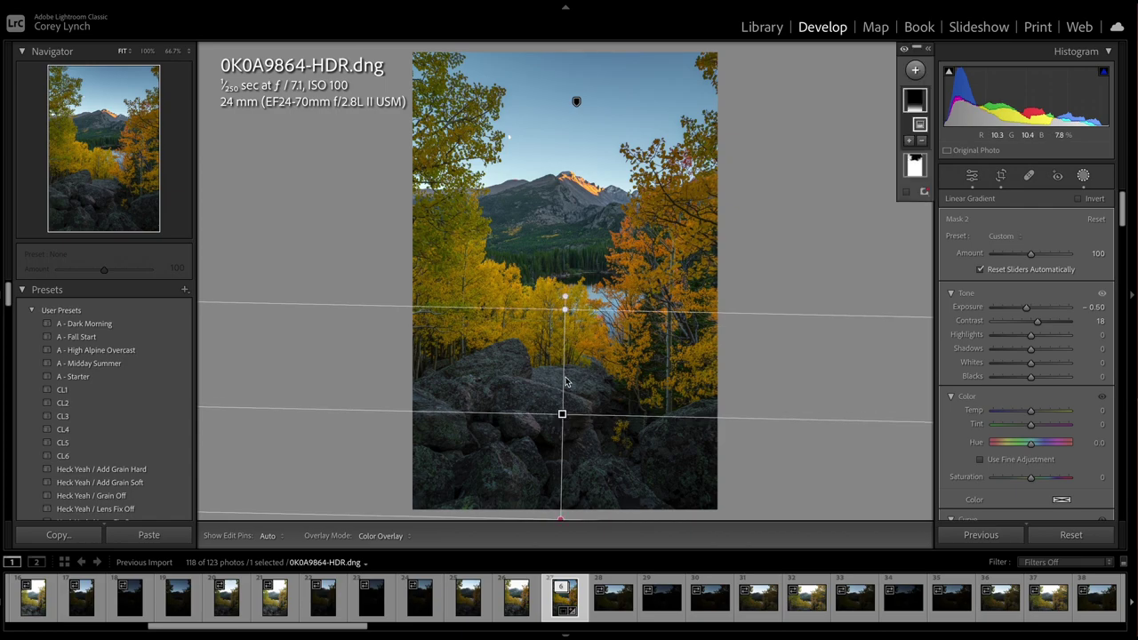
drag(562, 414, 563, 429)
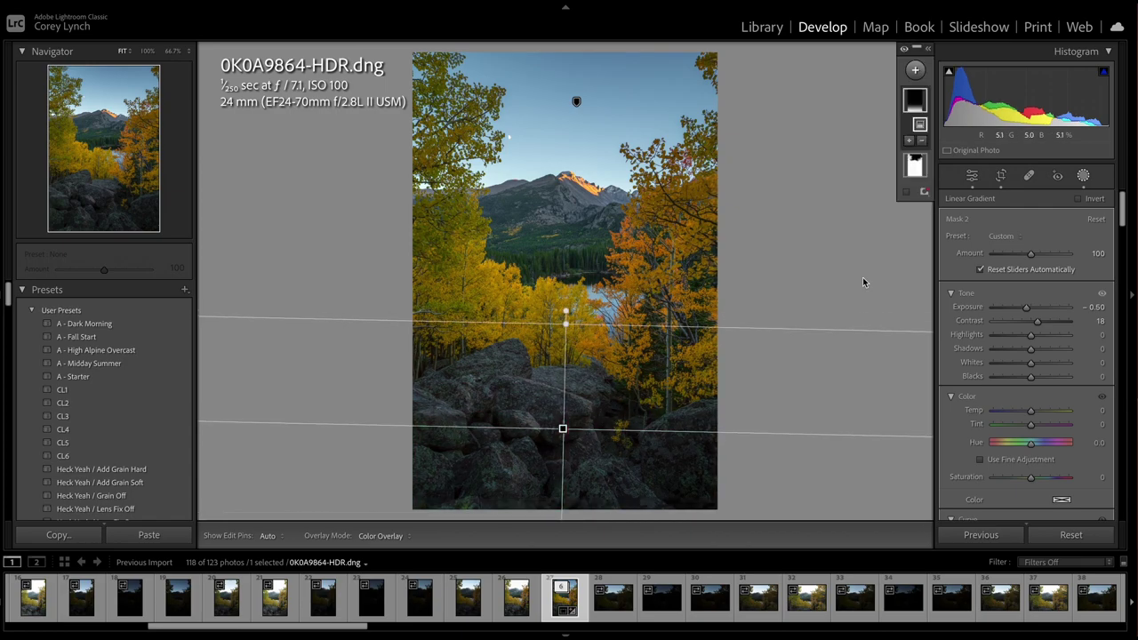
key(Return)
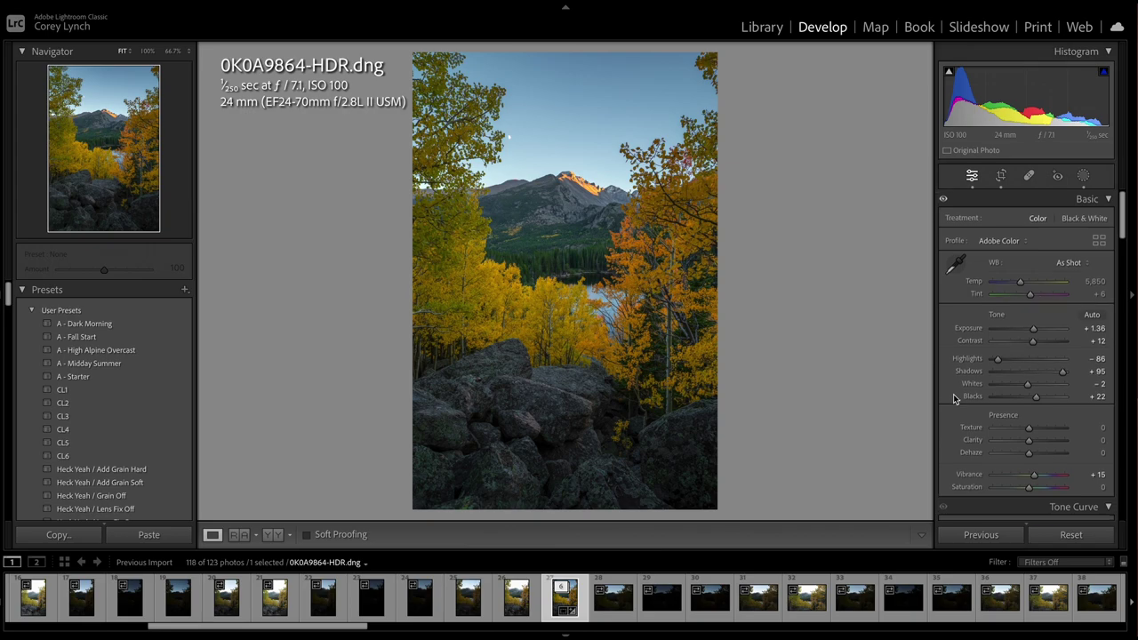
Raise Clarity to +10 in the Basic panel
scroll(953, 397, down, 5)
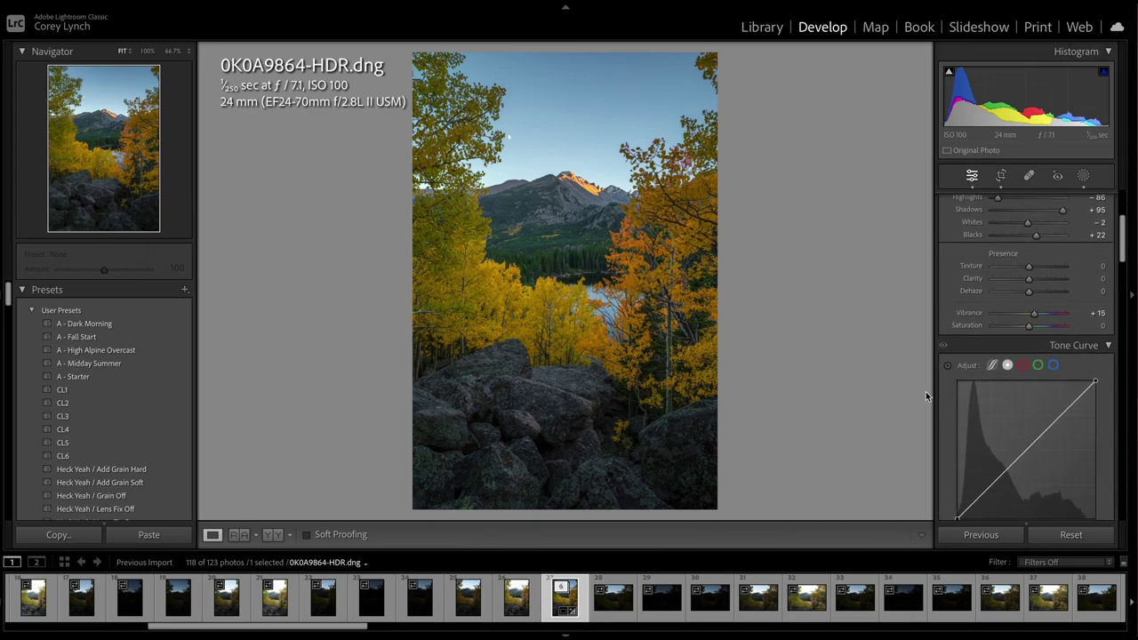
scroll(976, 295, up, 5)
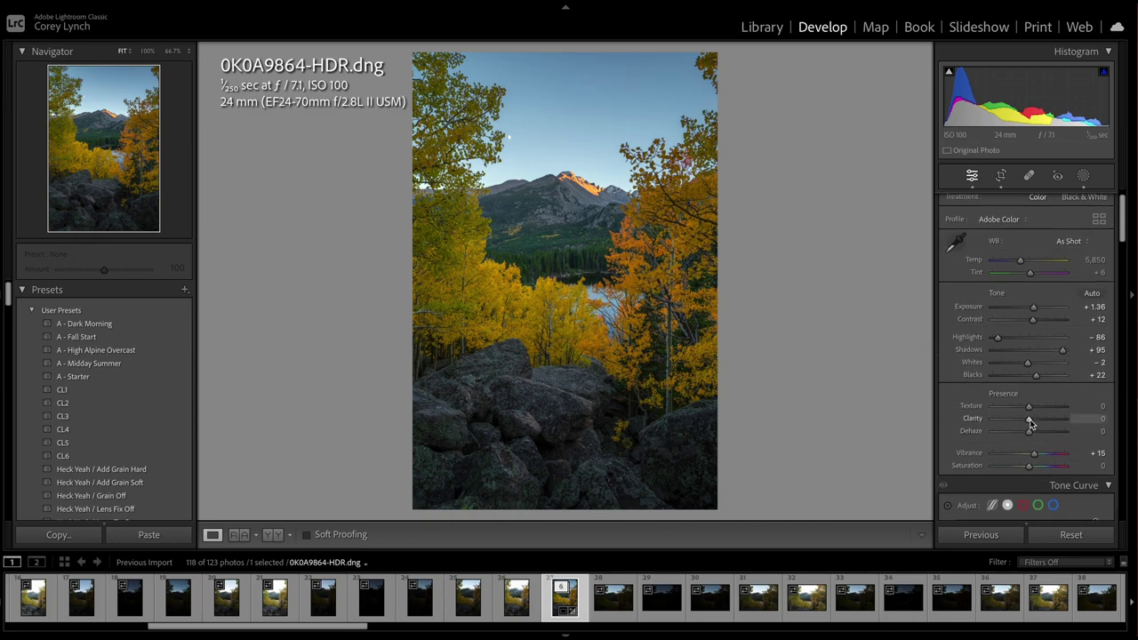
drag(1030, 422, 1032, 422)
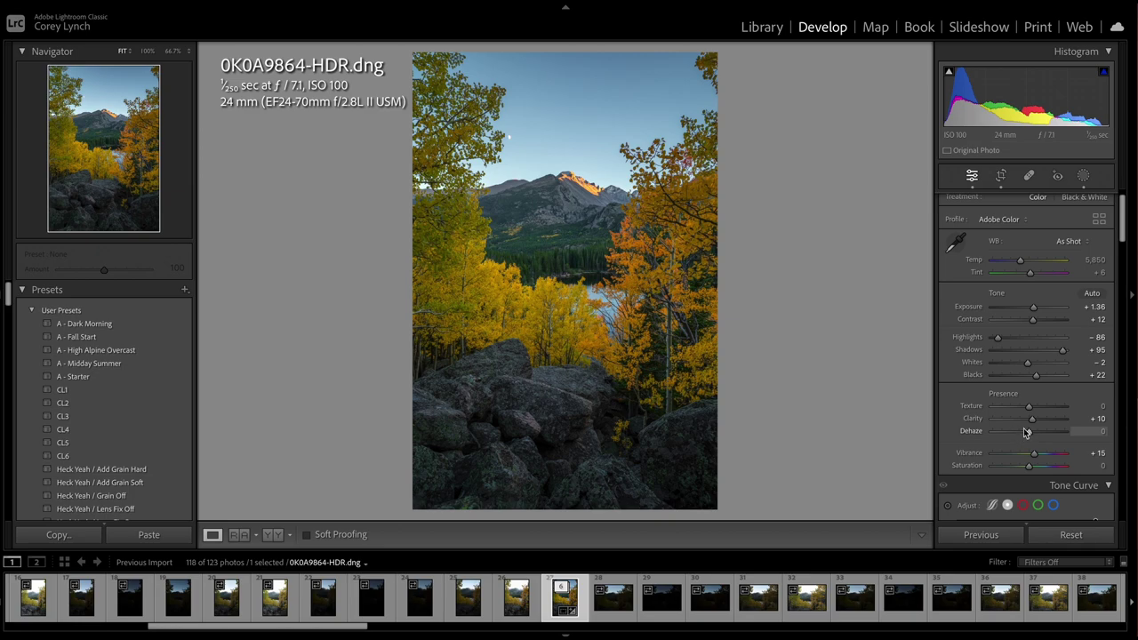
Boost Yellow and Red saturation in HSL, with a first pass brightening yellow luminance
scroll(950, 411, down, 8)
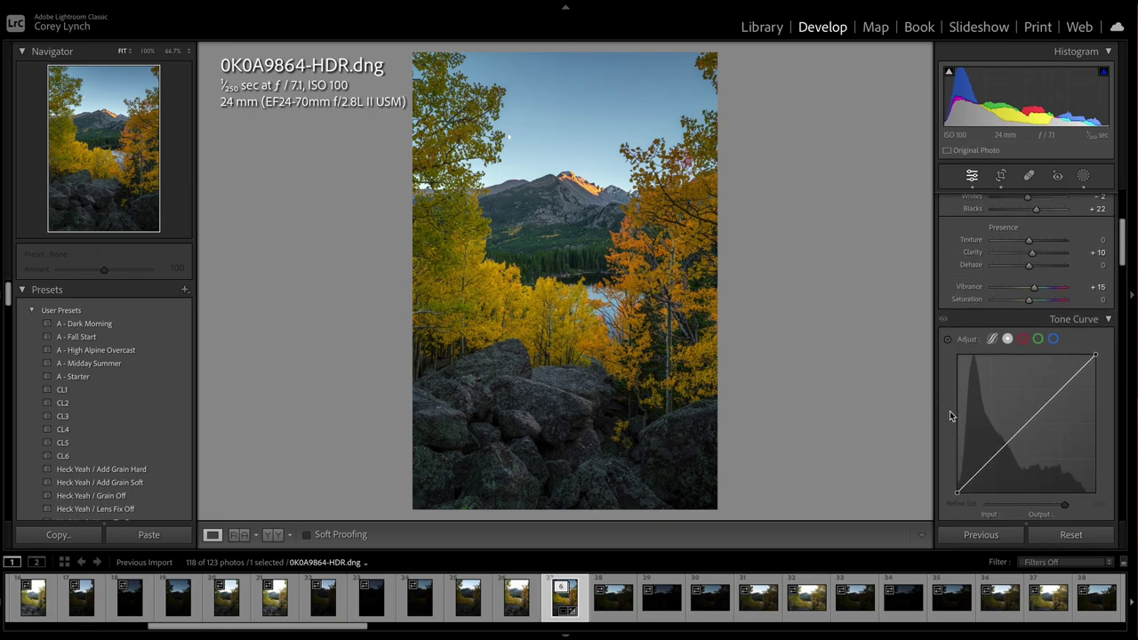
scroll(950, 414, down, 1)
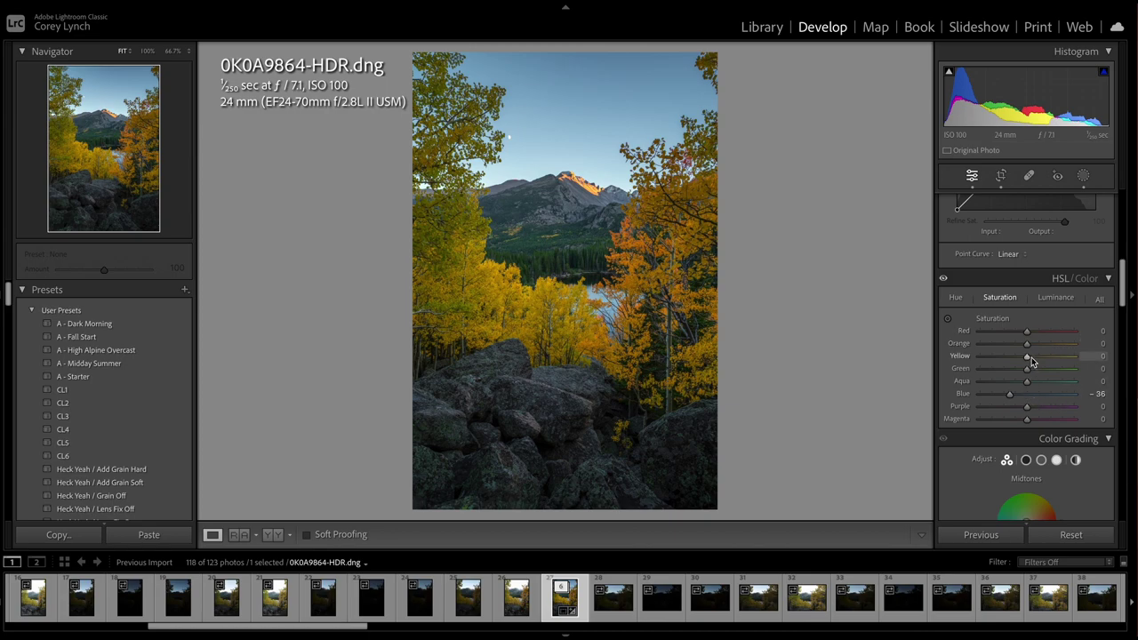
mouse_move(1035, 356)
mouse_down()
mouse_move(1049, 360)
mouse_move(1030, 344)
mouse_move(1051, 345)
mouse_up()
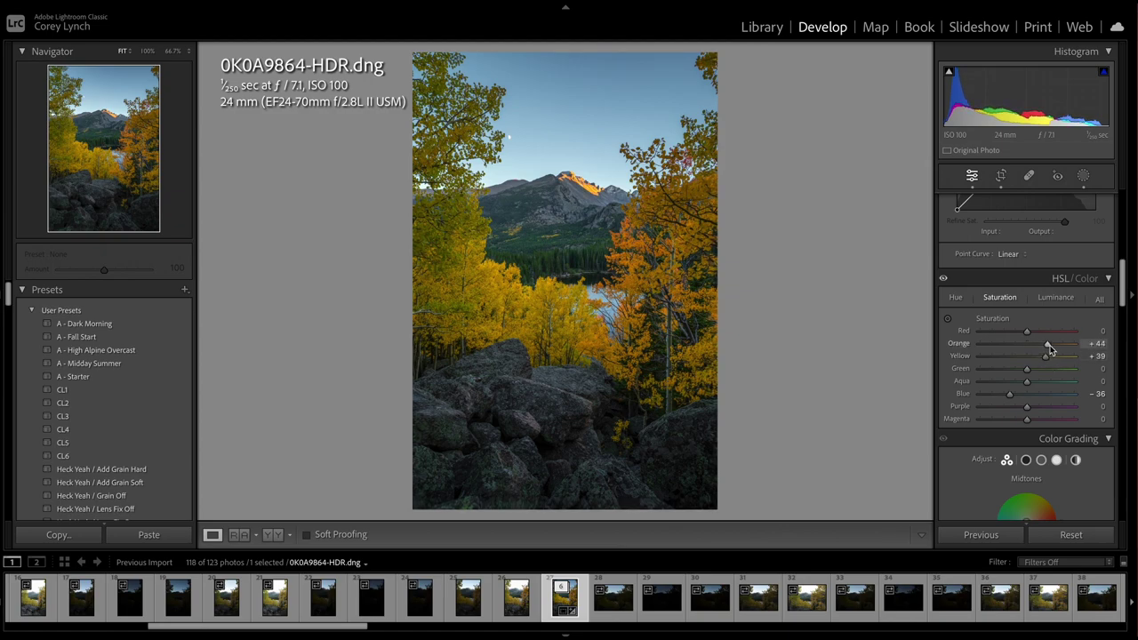
click(1057, 298)
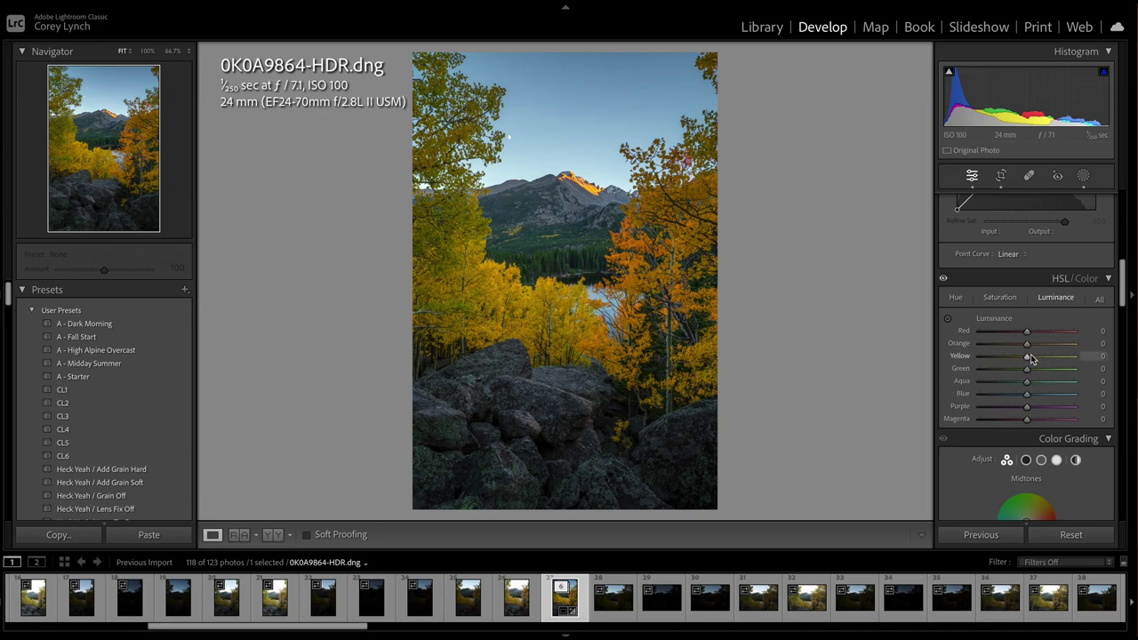
drag(1028, 357, 1052, 350)
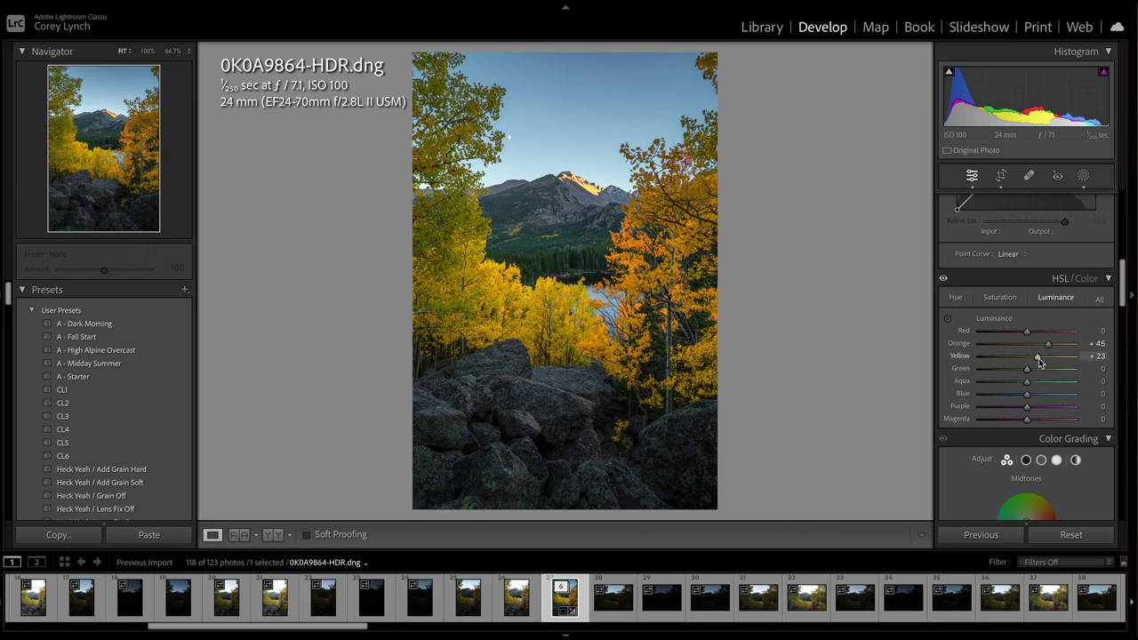
drag(1038, 362, 1040, 363)
click(1000, 297)
drag(1028, 331, 1033, 373)
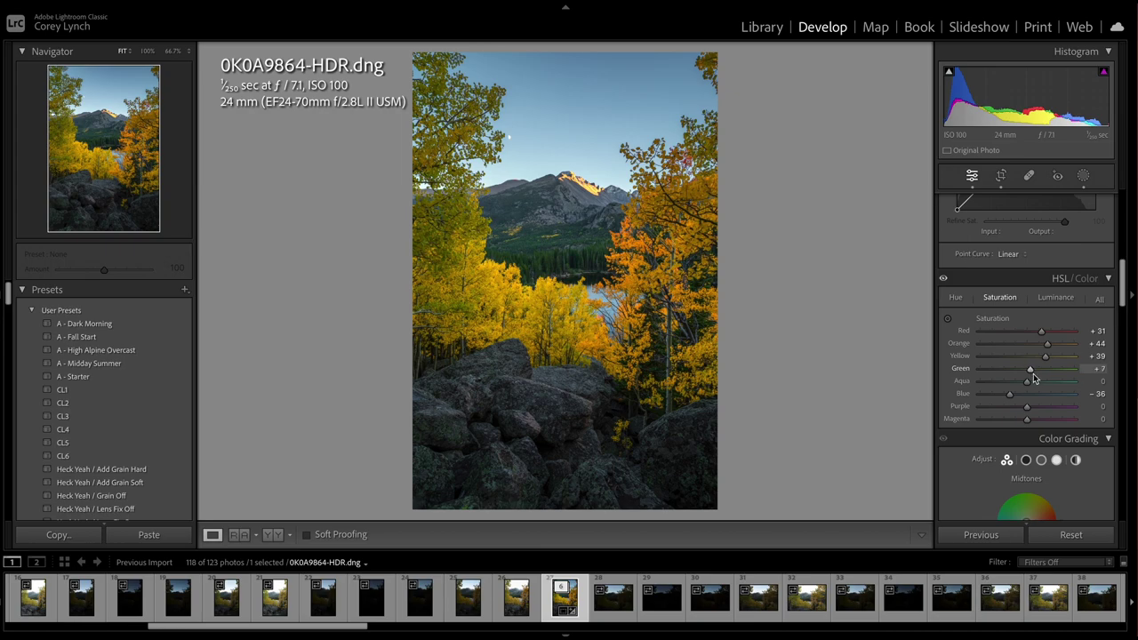
Reset Orange luminance to 0 and set Yellow luminance to +38
click(1053, 299)
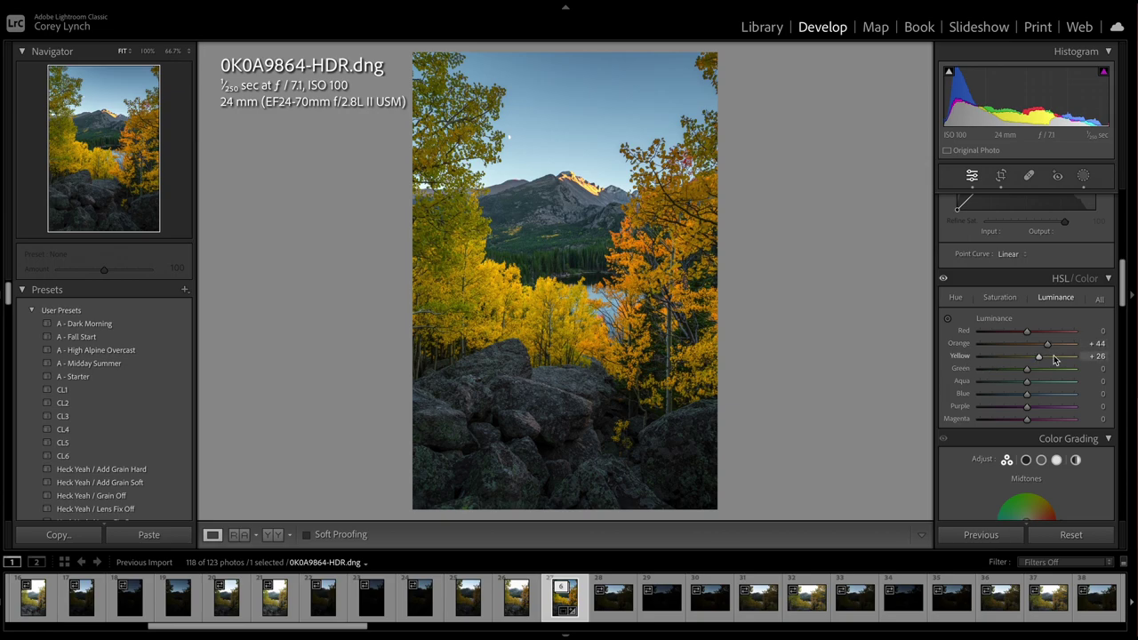
mouse_move(1040, 357)
mouse_down()
mouse_move(1045, 346)
mouse_move(1035, 356)
mouse_up()
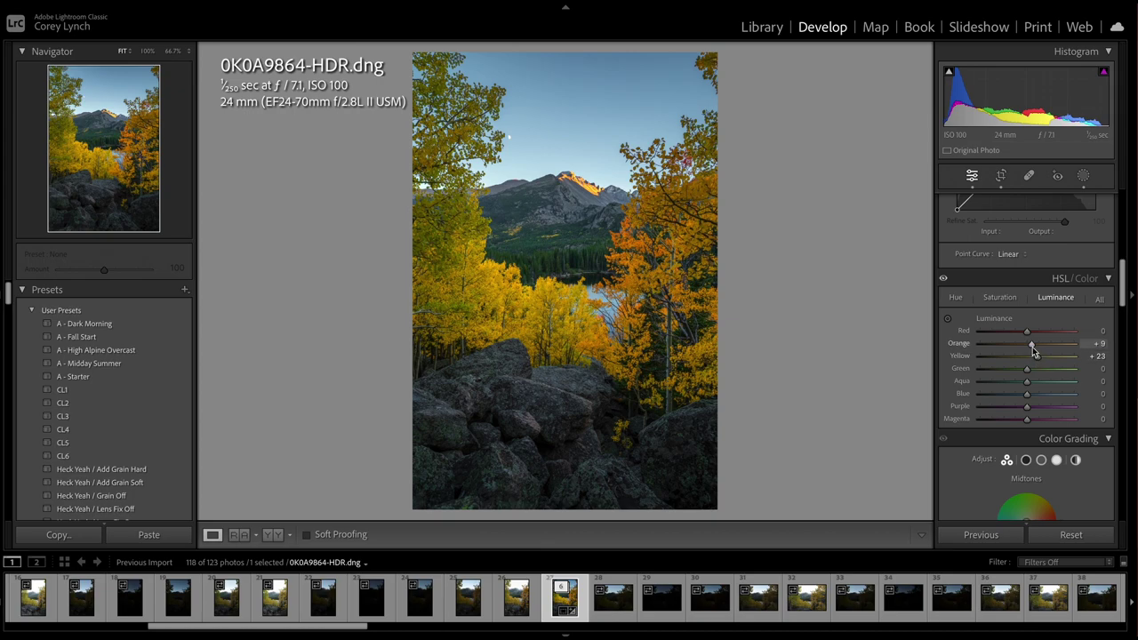
double_click(1032, 345)
drag(1041, 360, 1048, 359)
scroll(1023, 373, up, 10)
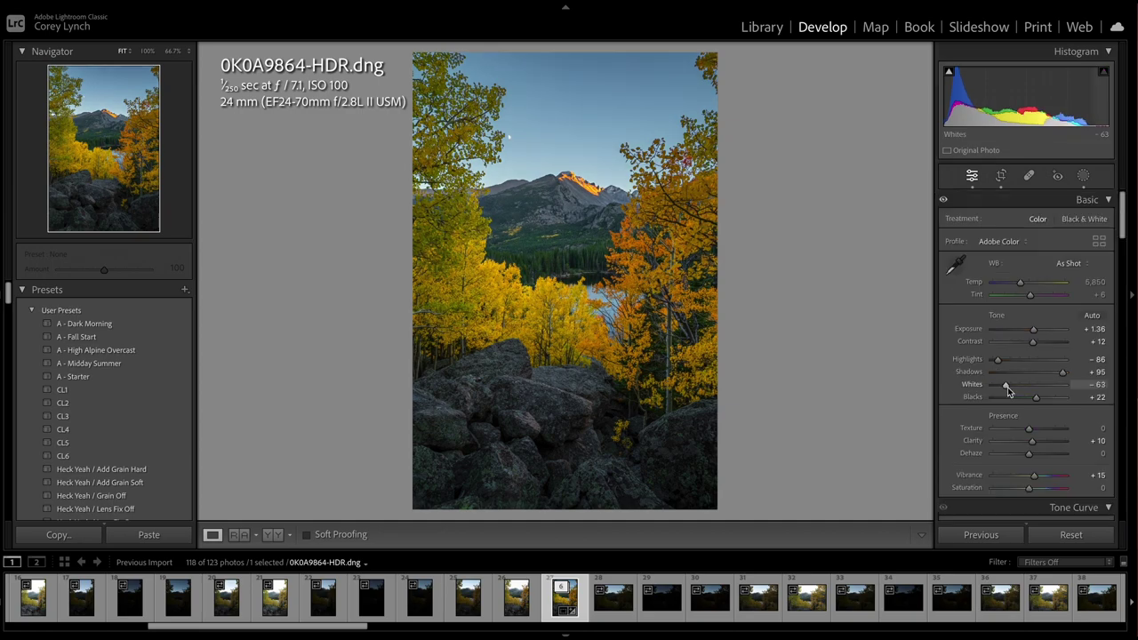
Add a Luminance Range mask sampled from the aspens
click(1083, 176)
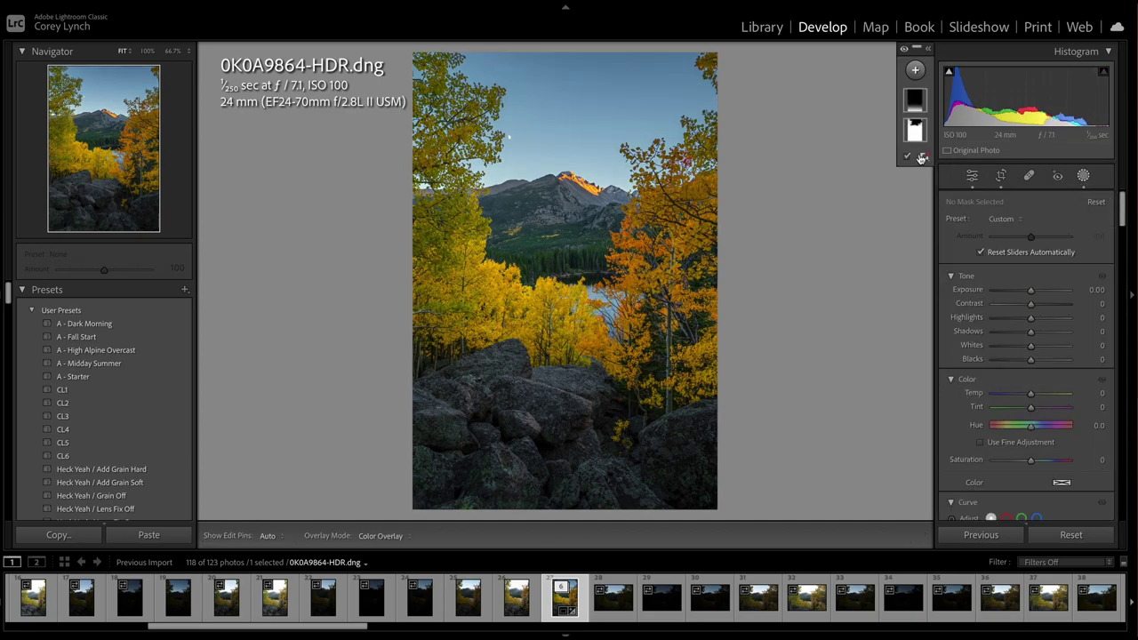
mouse_move(917, 107)
click(915, 69)
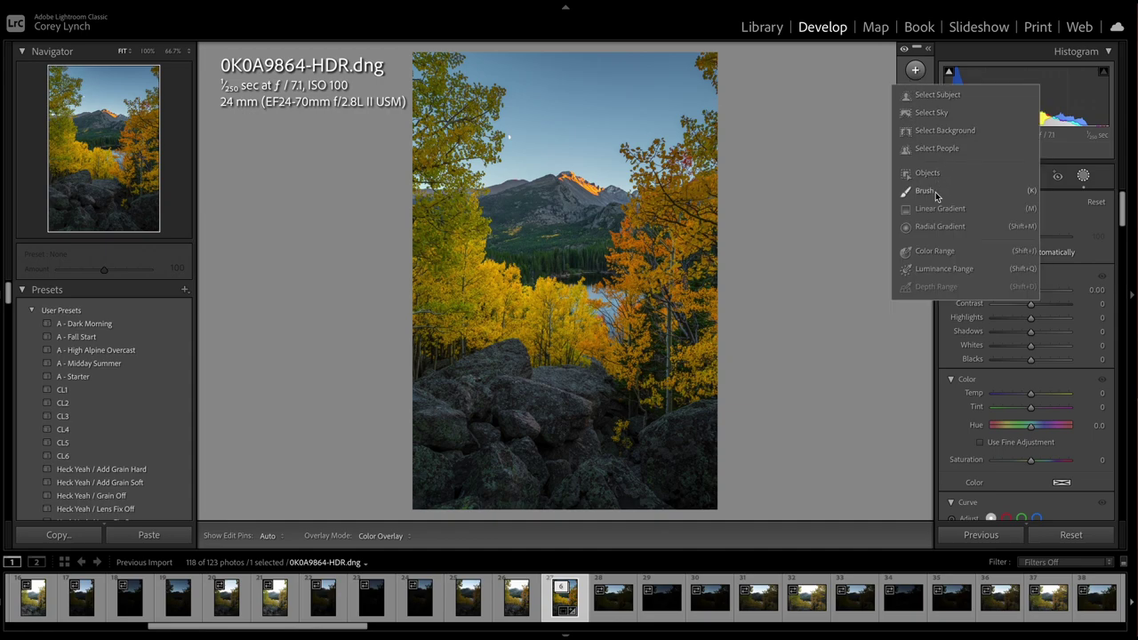
click(929, 270)
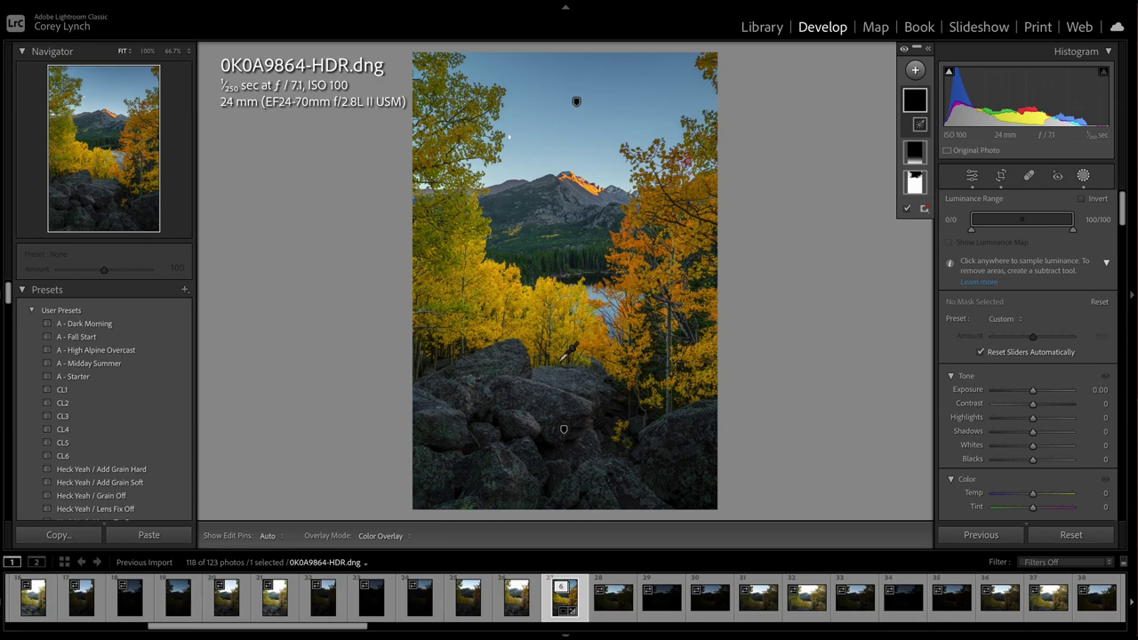
click(548, 291)
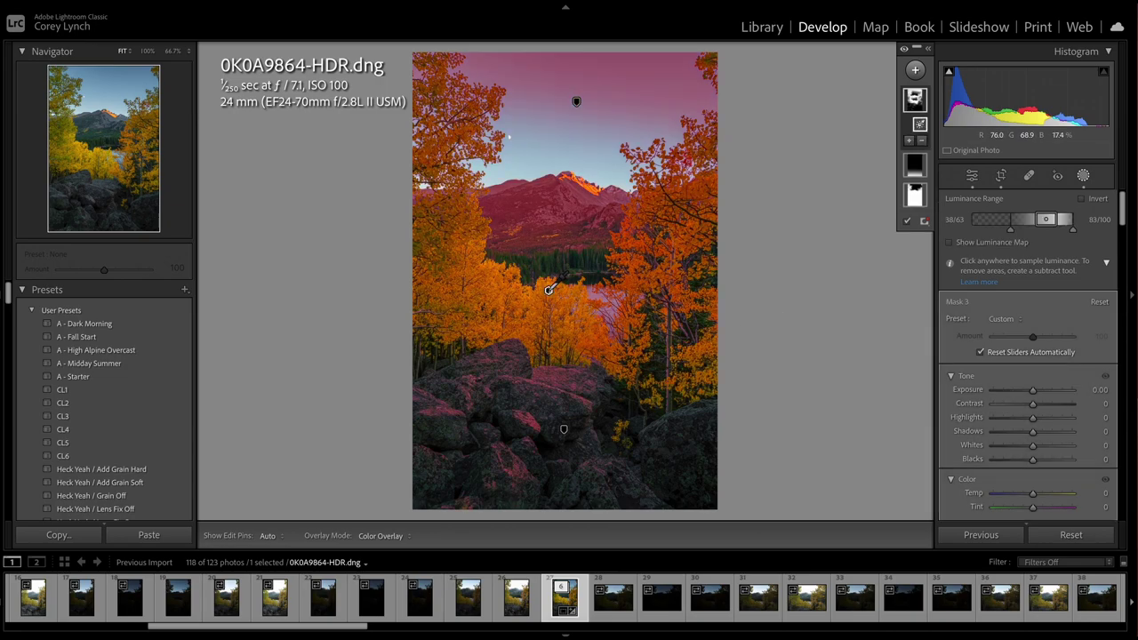
Erase the mask from the sky with a size-16 subtract brush and lift Whites to +39
click(922, 142)
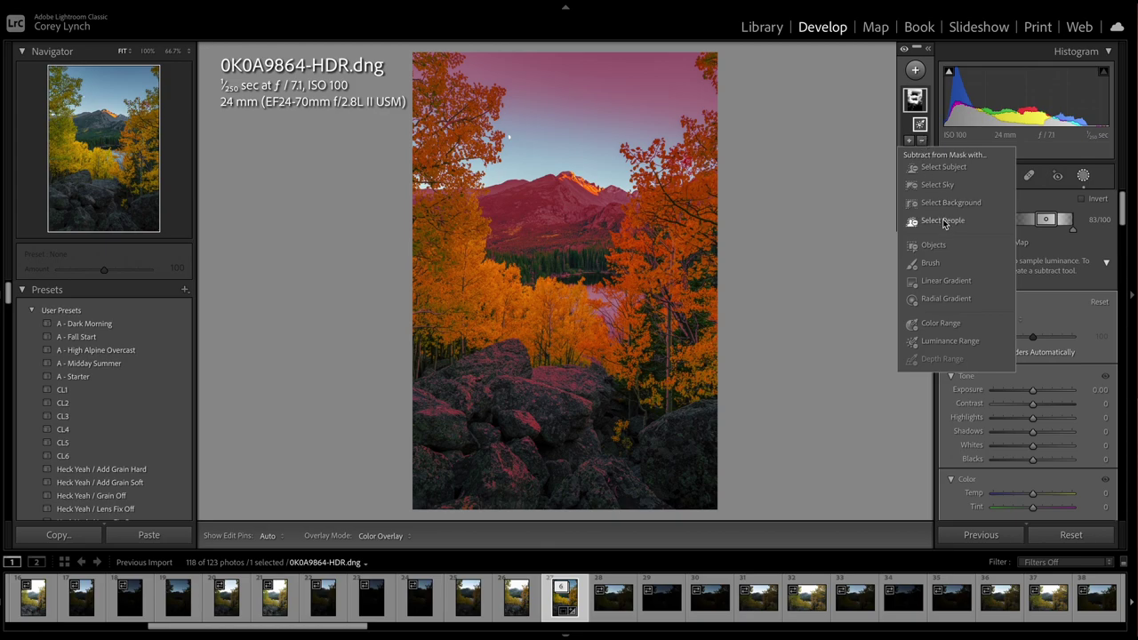
click(929, 264)
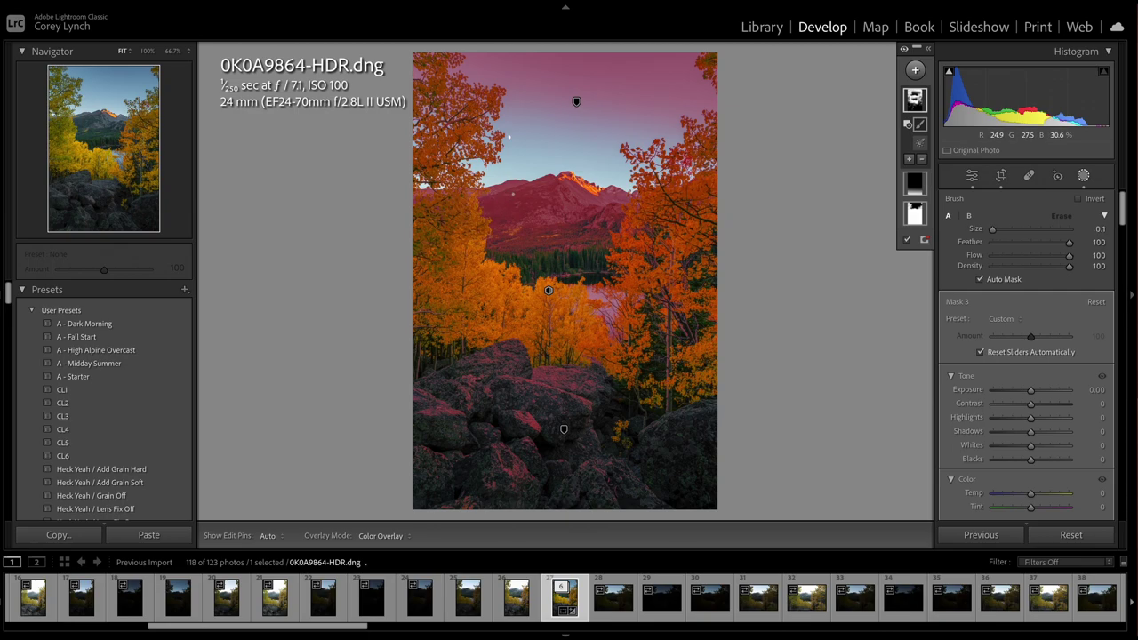
key(bracketright)
key(h)
key(bracketright)
key(bracketright)
key(bracketright)
key(bracketright)
mouse_move(480, 74)
mouse_down()
mouse_move(536, 66)
mouse_move(531, 56)
mouse_move(649, 76)
mouse_move(639, 57)
mouse_move(661, 59)
mouse_move(696, 79)
mouse_move(704, 104)
mouse_move(688, 89)
mouse_move(642, 103)
mouse_up()
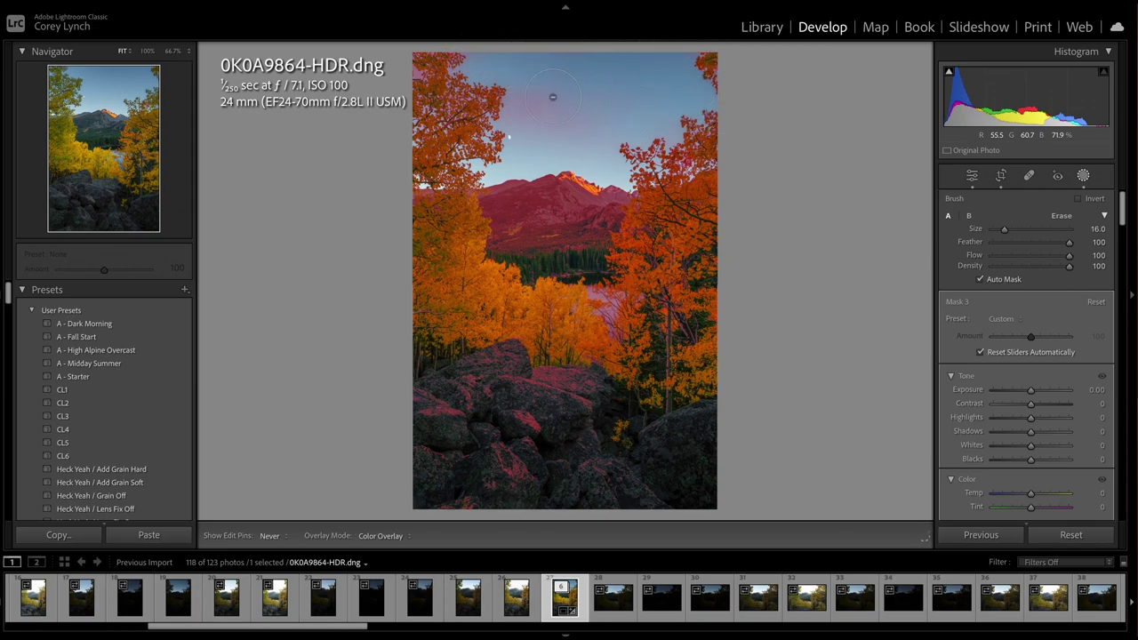
mouse_move(533, 121)
mouse_down()
mouse_move(596, 200)
mouse_move(569, 183)
mouse_move(574, 191)
mouse_move(546, 185)
mouse_move(483, 209)
mouse_move(570, 198)
mouse_move(612, 208)
mouse_move(500, 200)
mouse_move(520, 200)
mouse_up()
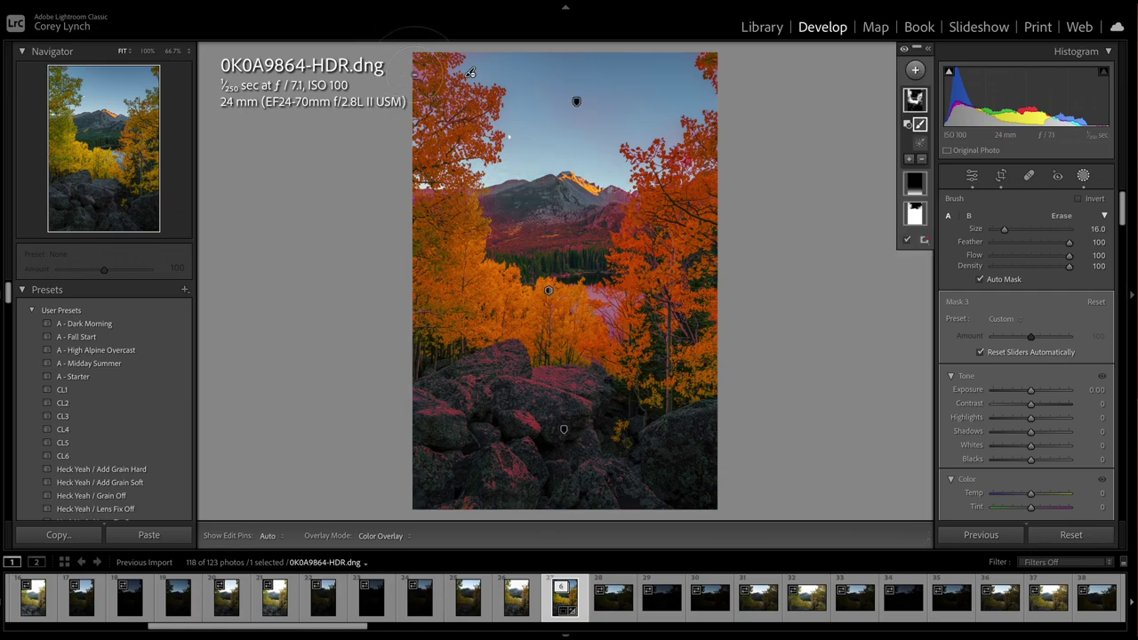
key(h)
key(h)
drag(1031, 449, 1047, 451)
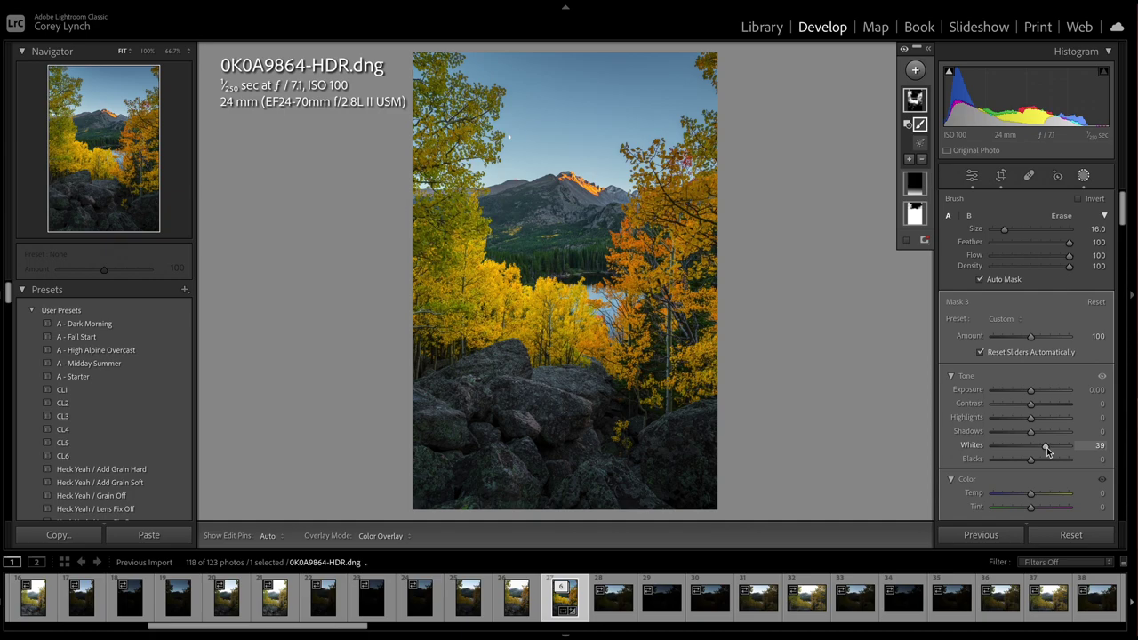
Close masking and raise Orange saturation to +64 in HSL
click(1084, 176)
scroll(963, 435, down, 5)
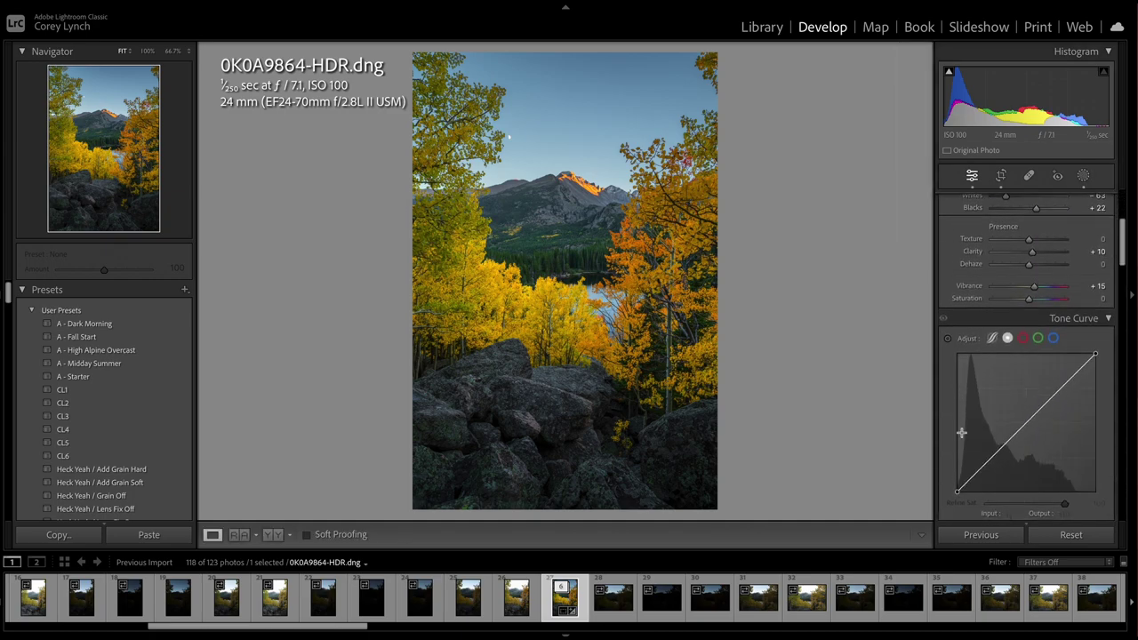
click(1000, 353)
mouse_move(1047, 400)
mouse_down()
mouse_move(1072, 406)
mouse_move(1055, 412)
mouse_up()
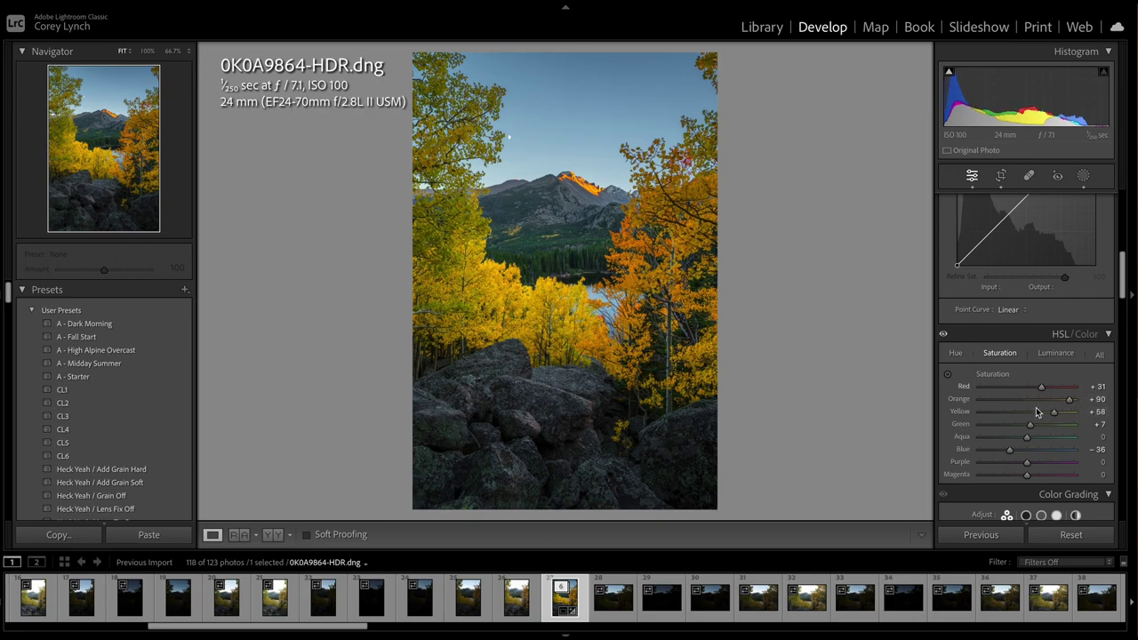
Shift Yellow hue to −12 and Green hue down to −89
click(958, 354)
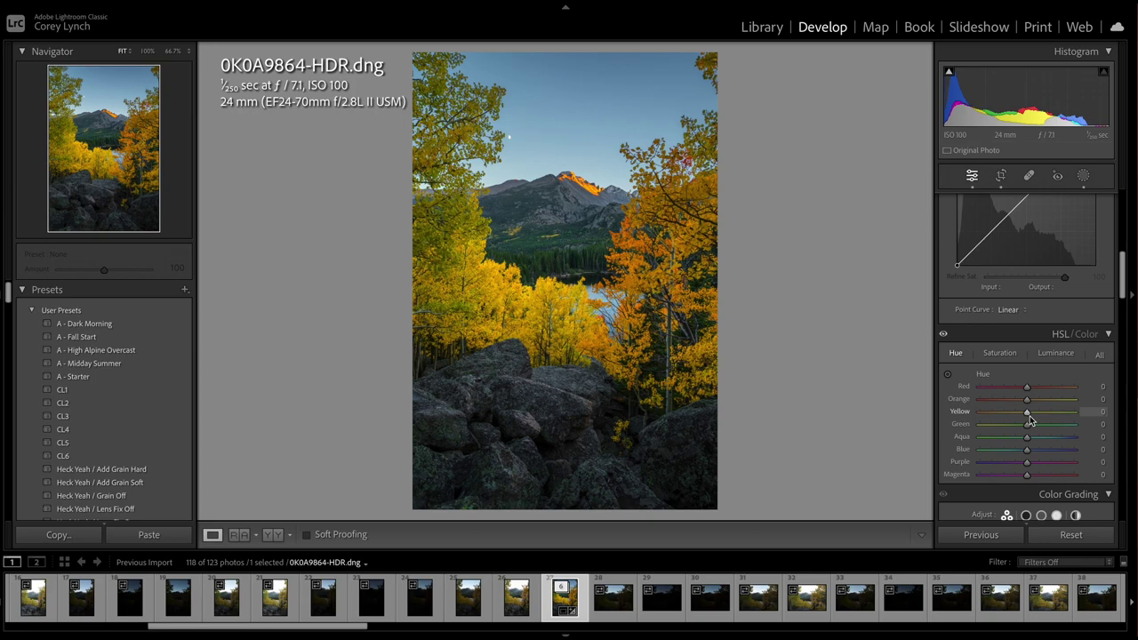
drag(1029, 418, 1024, 416)
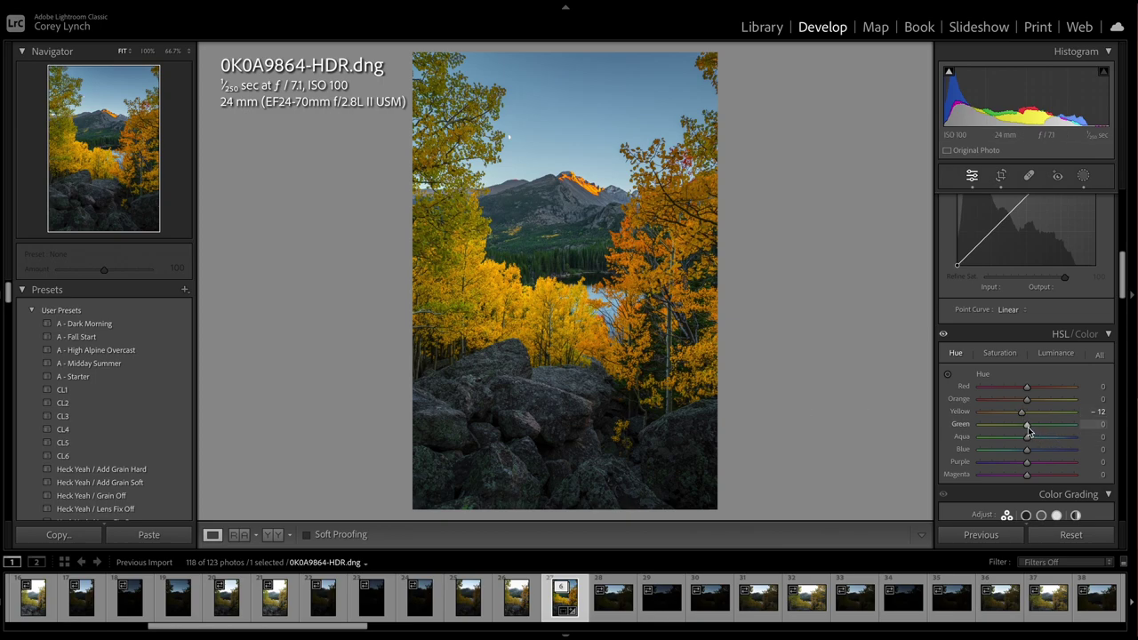
drag(1028, 425, 1048, 439)
click(1000, 353)
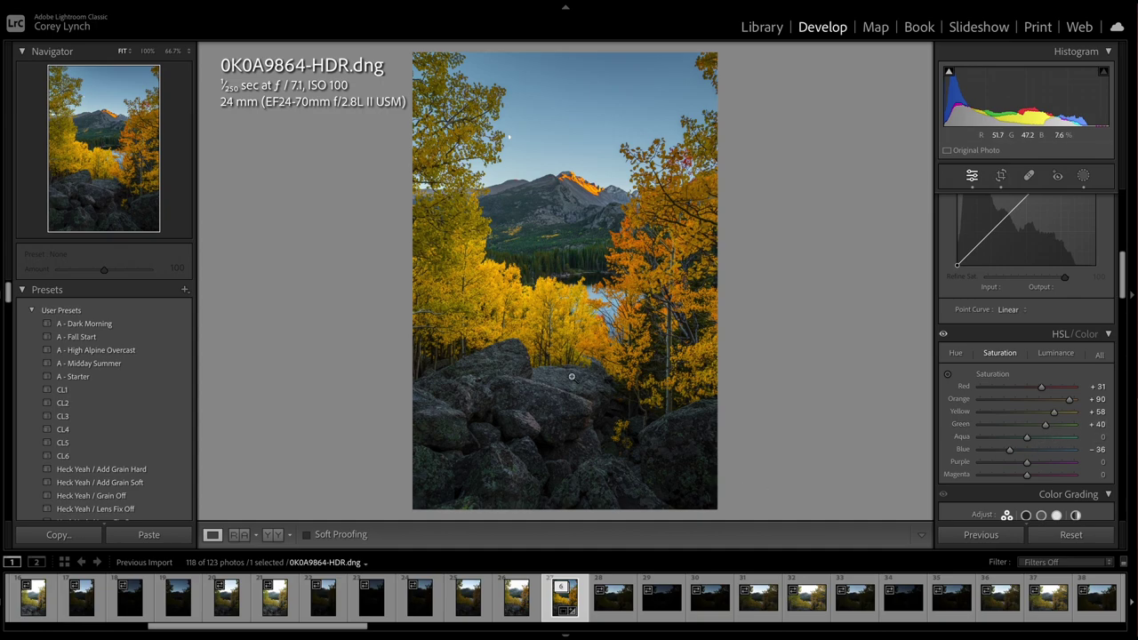
Send the Longs Peak HDR photo from Lightroom to Adobe Photoshop 2023 for editing
right_click(589, 342)
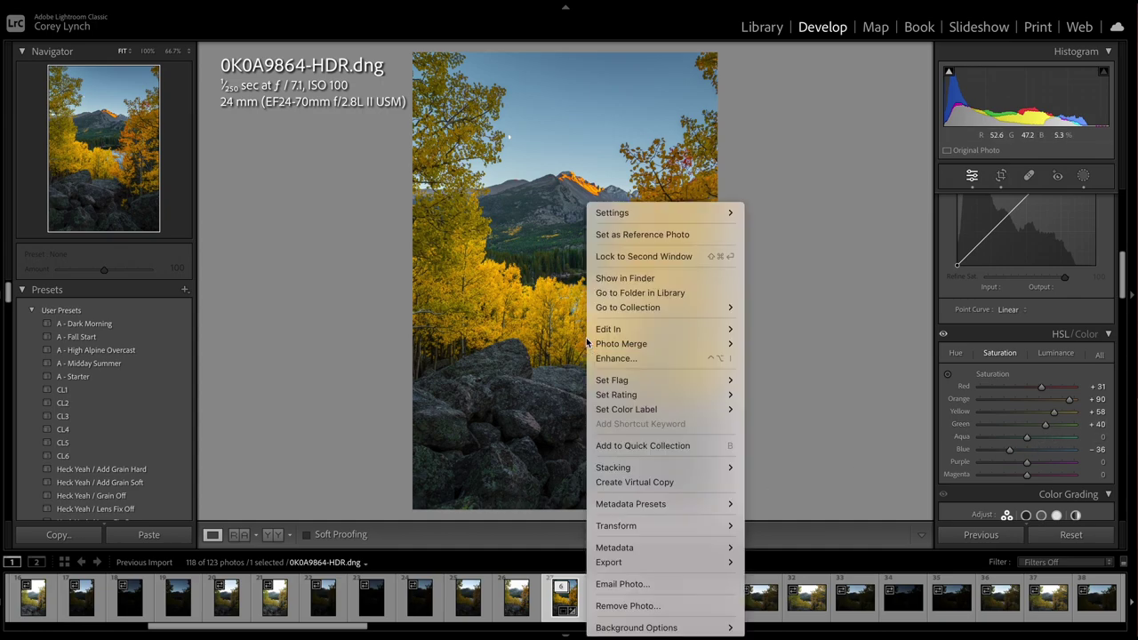
mouse_move(664, 332)
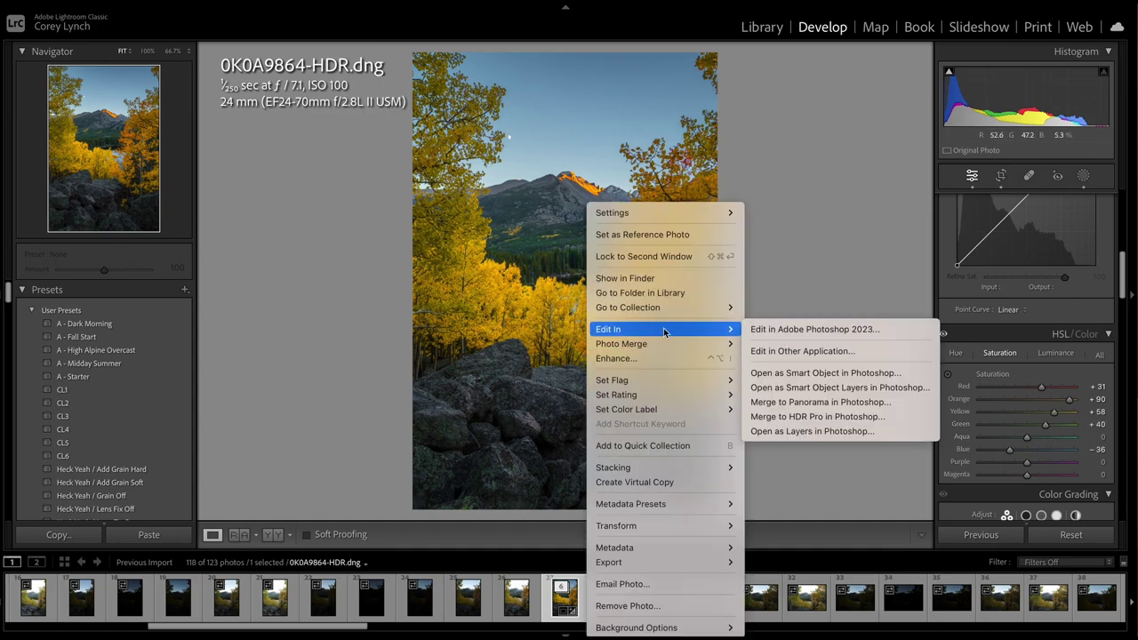
click(836, 330)
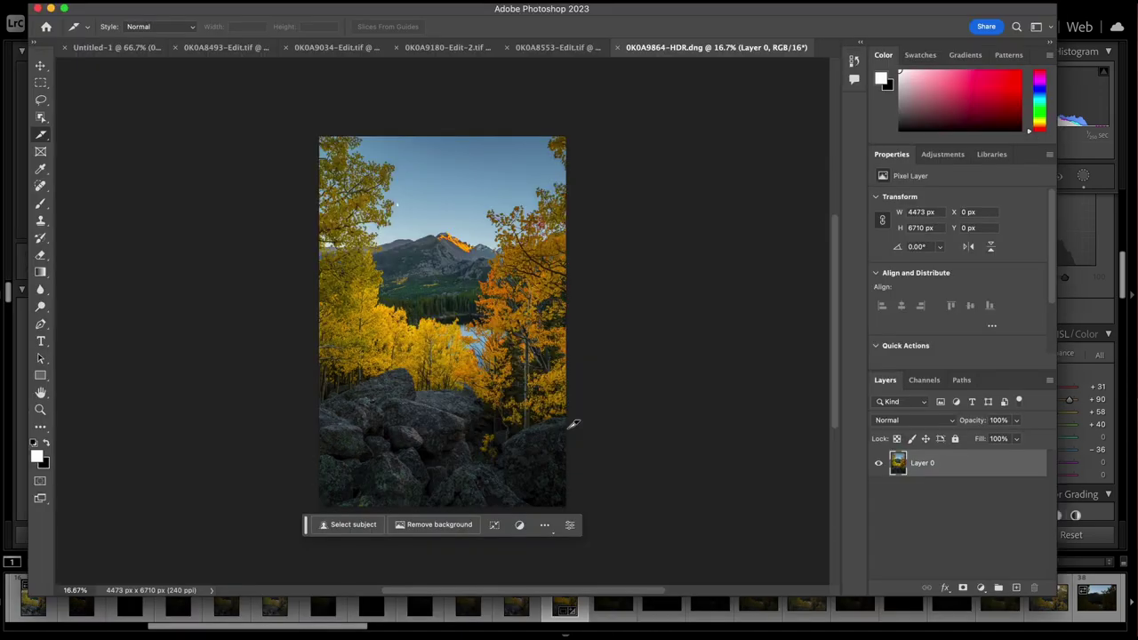
Zoom in to 500% on the people on the lakeshore rocks, with the Lasso tool active
scroll(544, 401, left, 2)
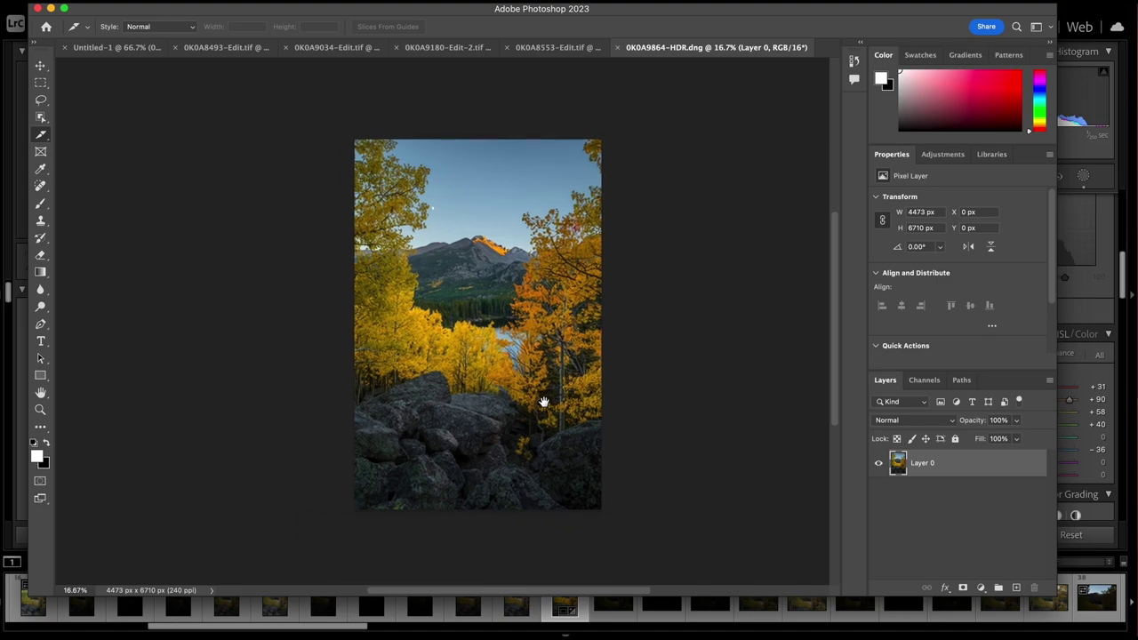
key(super+equal)
key(super+equal)
key(super+equal)
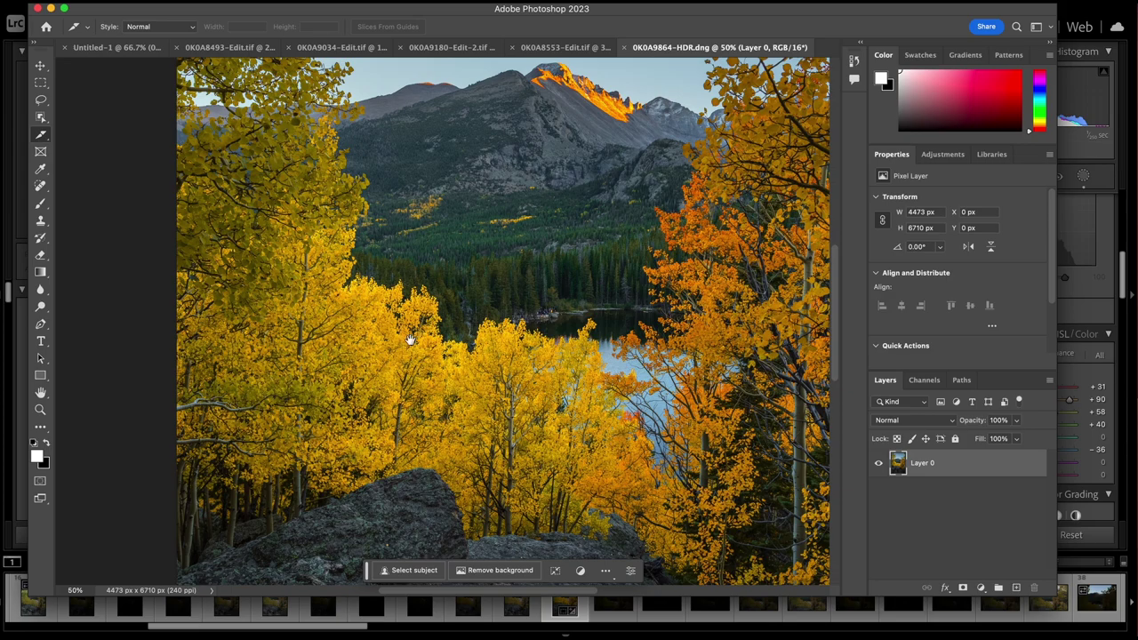
key(super+equal)
key(super+equal)
key(super+equal)
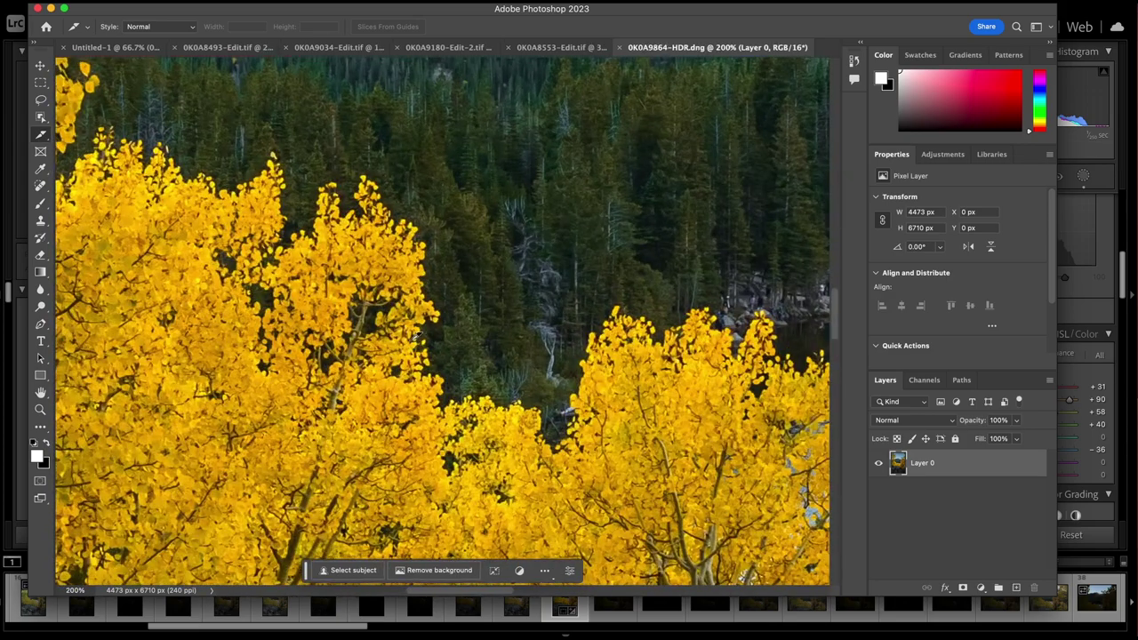
scroll(316, 389, right, 1)
scroll(315, 389, up, 1)
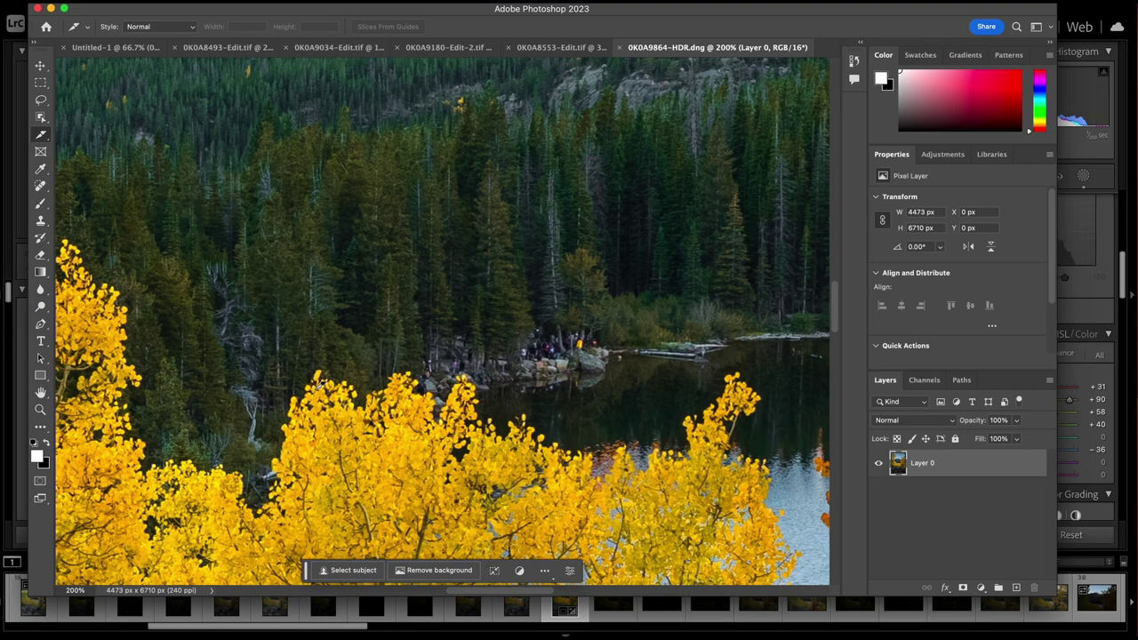
key(super+equal)
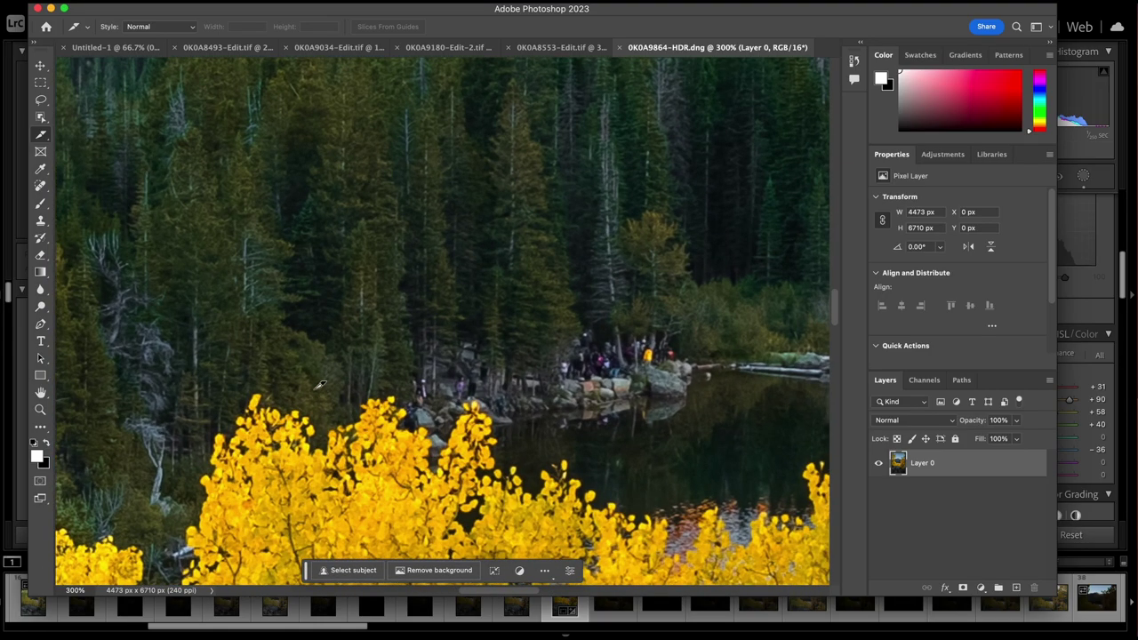
key(l)
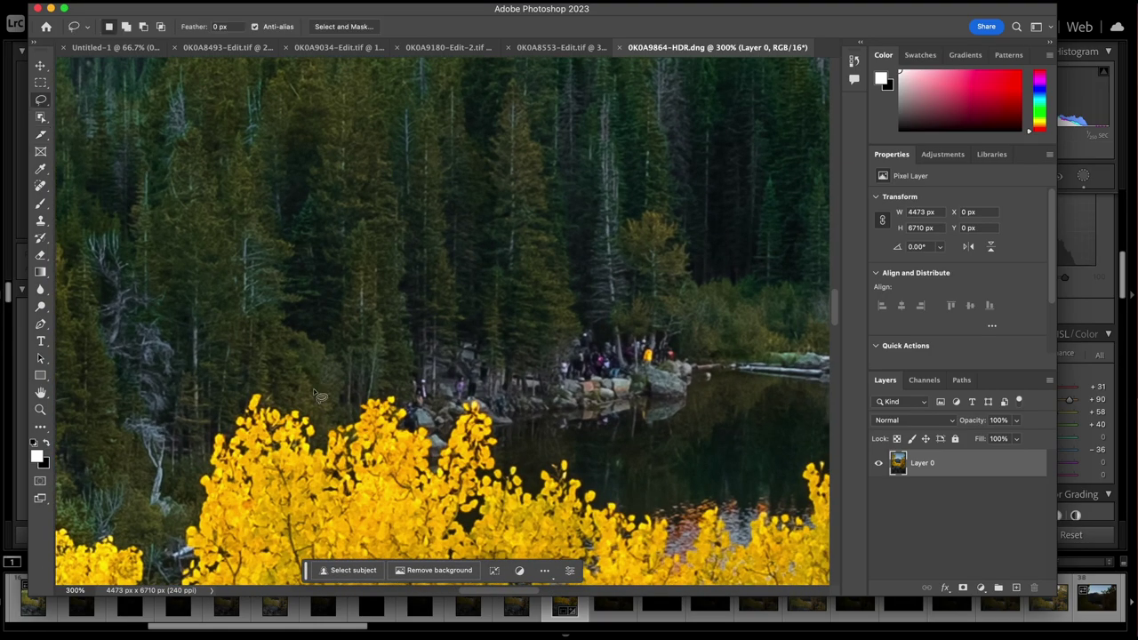
drag(581, 418, 543, 350)
key(super+equal)
key(super+equal)
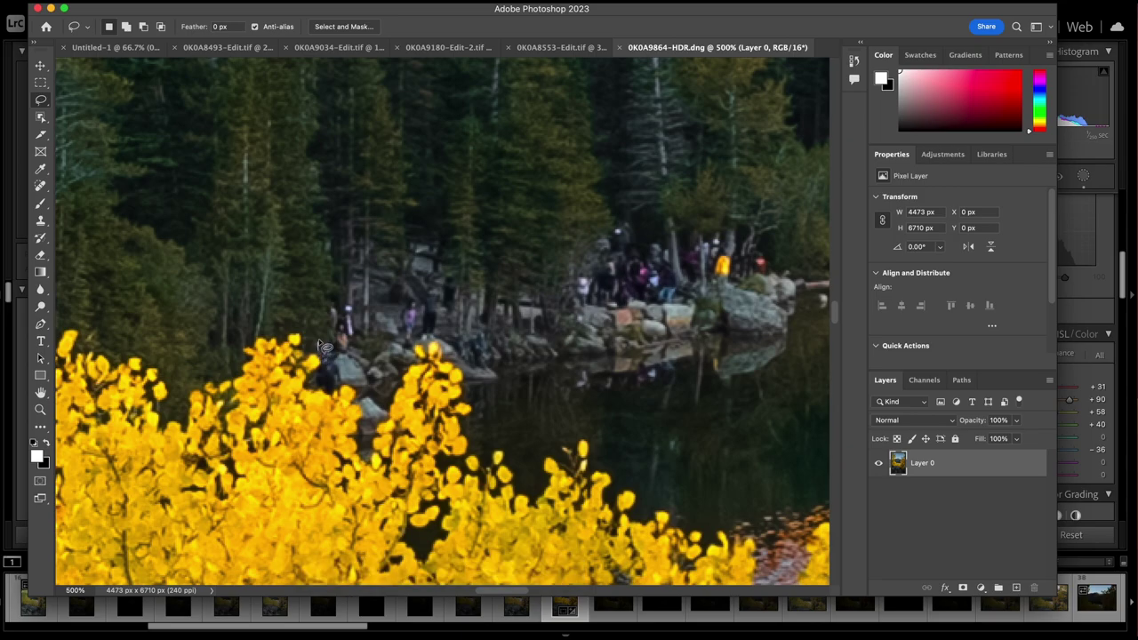
Content-aware fill away the person beside the yellow foliage and the next person along the shore
mouse_move(318, 341)
mouse_down()
mouse_move(345, 378)
mouse_move(331, 402)
mouse_move(315, 384)
mouse_move(327, 349)
mouse_up()
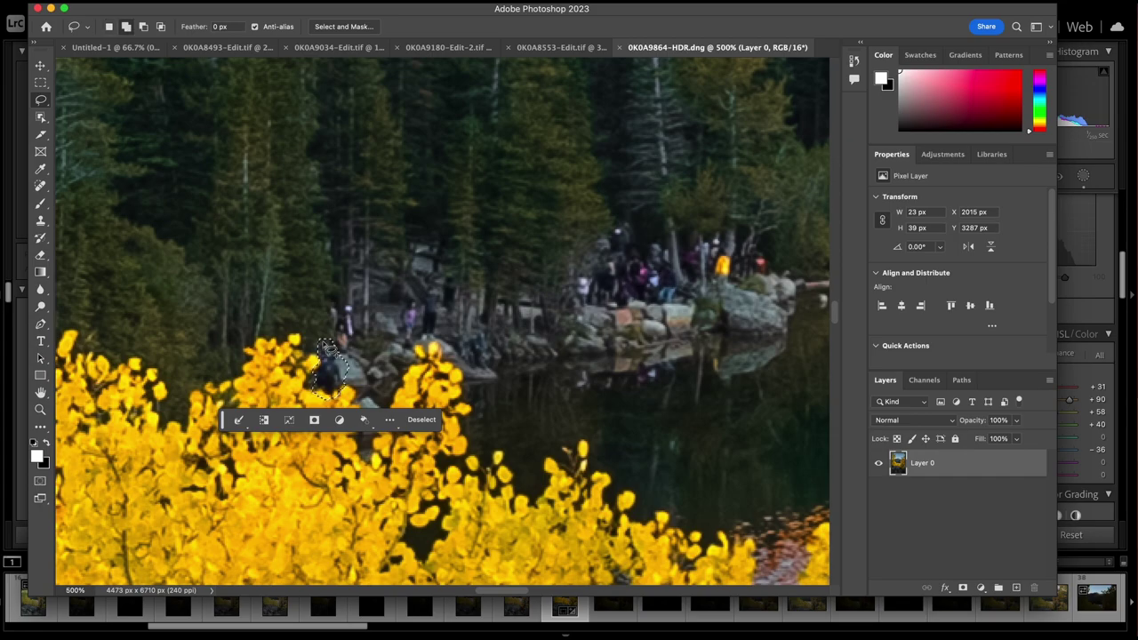
key(shift+BackSpace)
key(Return)
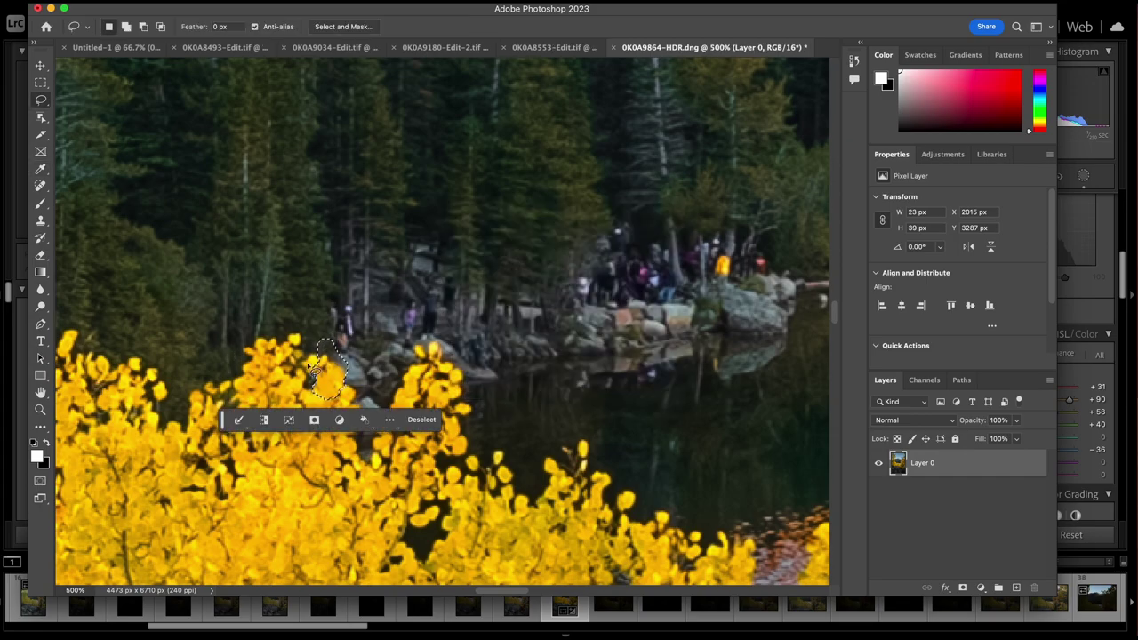
mouse_move(327, 304)
mouse_down()
mouse_move(336, 355)
mouse_move(353, 355)
mouse_move(356, 315)
mouse_move(327, 304)
mouse_up()
key(shift+BackSpace)
key(Return)
key(ctrl+r)
key(ctrl+d)
Erase the group of people on the shore and the reddish rock patch with Content-Aware Fill
scroll(445, 320, right, 5)
mouse_move(411, 293)
mouse_down()
mouse_move(469, 333)
mouse_move(436, 249)
mouse_up()
key(shift+BackSpace)
key(Return)
key(ctrl+d)
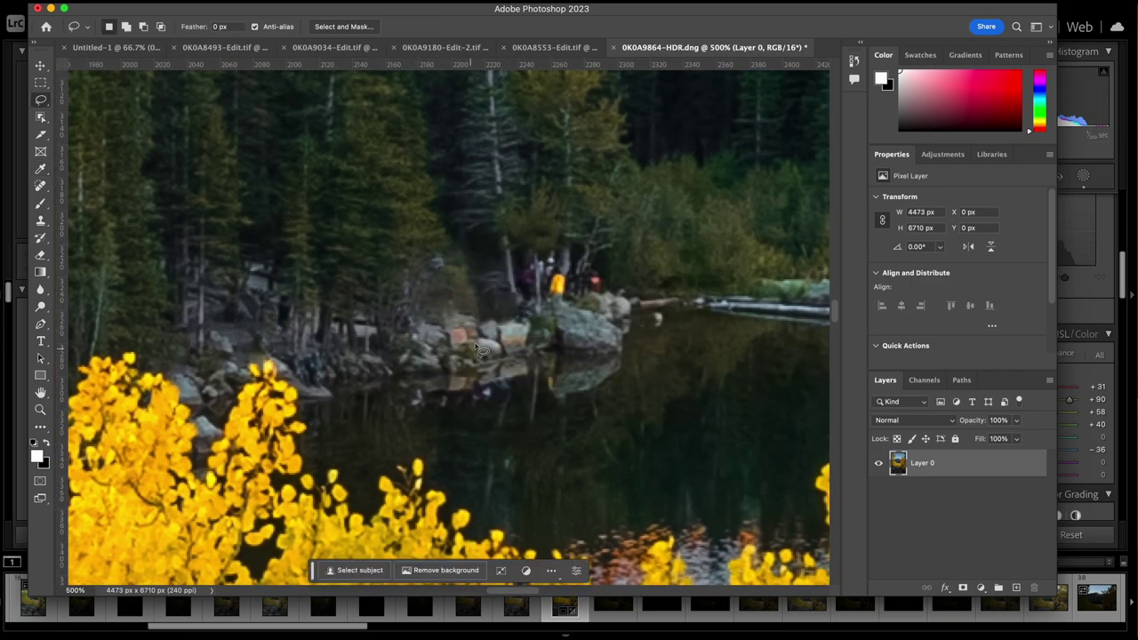
drag(475, 341, 471, 336)
key(shift+BackSpace)
key(Return)
Content-aware fill the people's reflection in the water and the remaining people
drag(499, 383, 407, 394)
key(shift+BackSpace)
key(Return)
key(ctrl+d)
key(shift+BackSpace)
key(Return)
Remove the person dressed in red, then zoom out to review the whole photo
mouse_move(518, 283)
mouse_down()
mouse_move(516, 264)
mouse_move(569, 320)
mouse_move(545, 257)
mouse_move(573, 307)
mouse_up()
key(ctrl+d)
key(shift+BackSpace)
key(Return)
key(ctrl+d)
key(shift+BackSpace)
key(Return)
key(ctrl+d)
key(ctrl+minus)
key(ctrl+minus)
key(ctrl+minus)
key(ctrl+minus)
key(ctrl+minus)
key(ctrl+minus)
key(ctrl+minus)
key(ctrl+minus)
key(ctrl+minus)
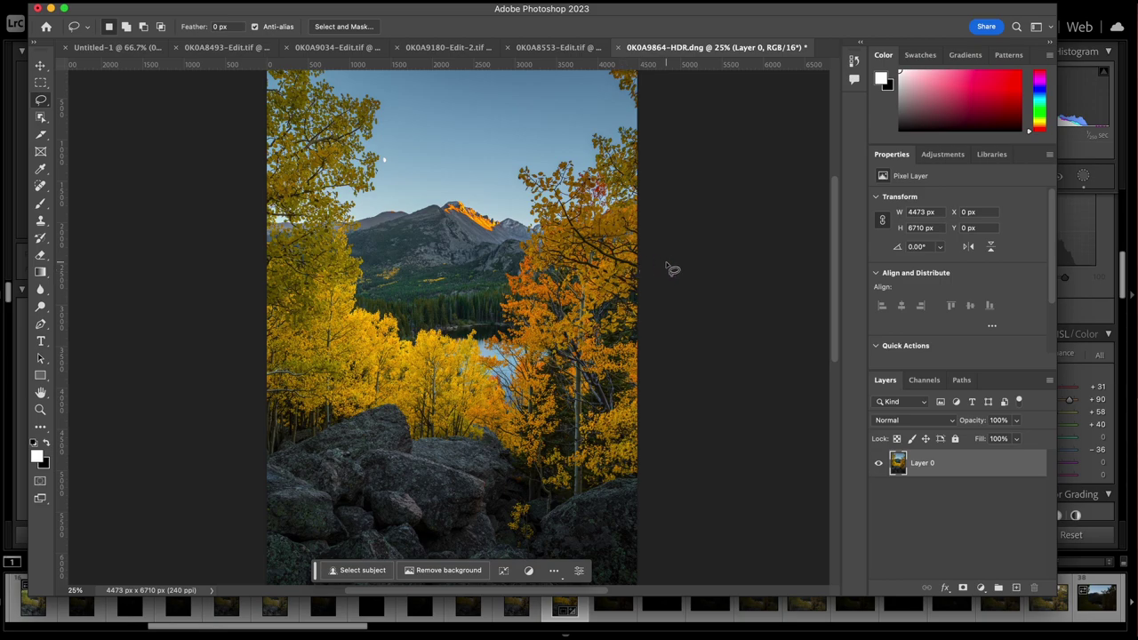
key(ctrl+minus)
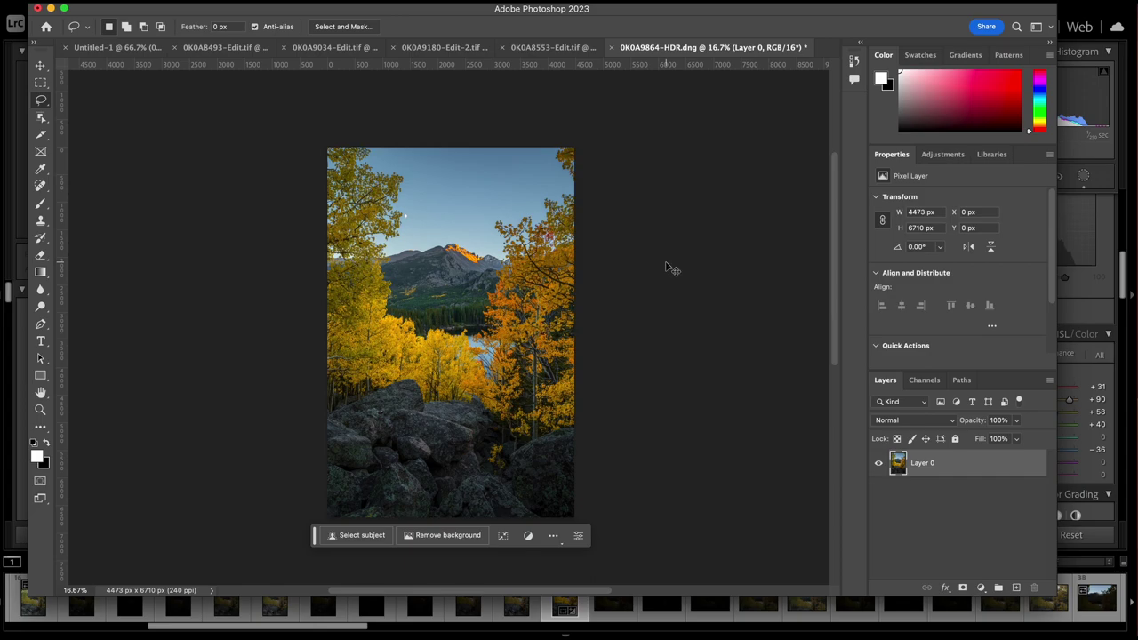
Duplicate the photo layer, blur the copy with a 31-pixel Gaussian Blur, and blend it Overlay at 20% opacity
key(super+j)
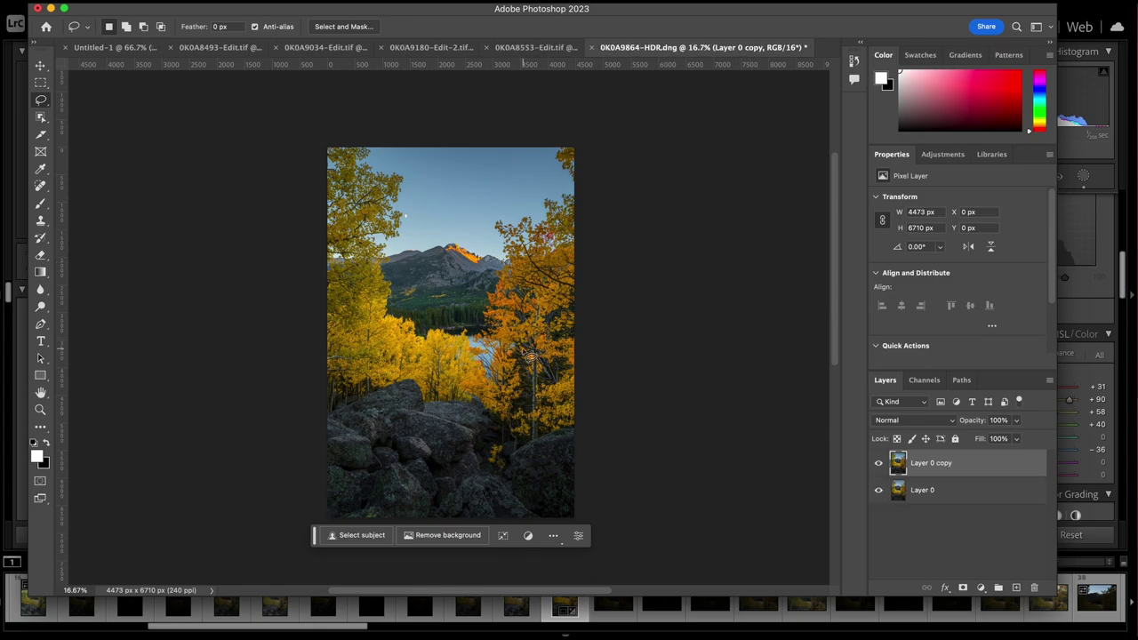
click(311, 0)
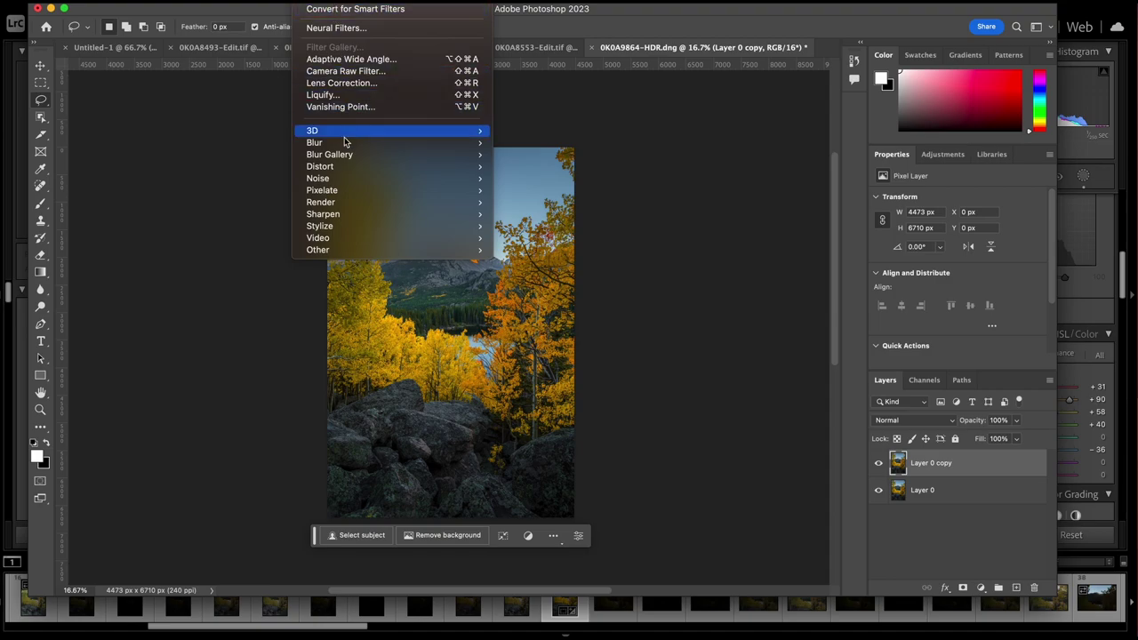
mouse_move(347, 144)
click(548, 191)
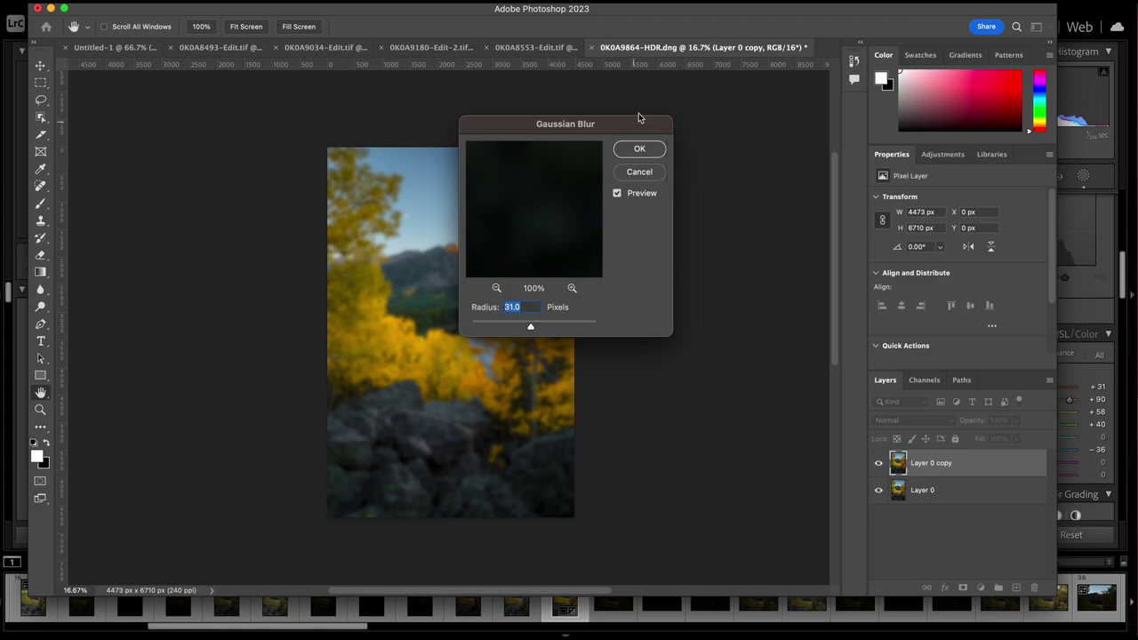
click(643, 151)
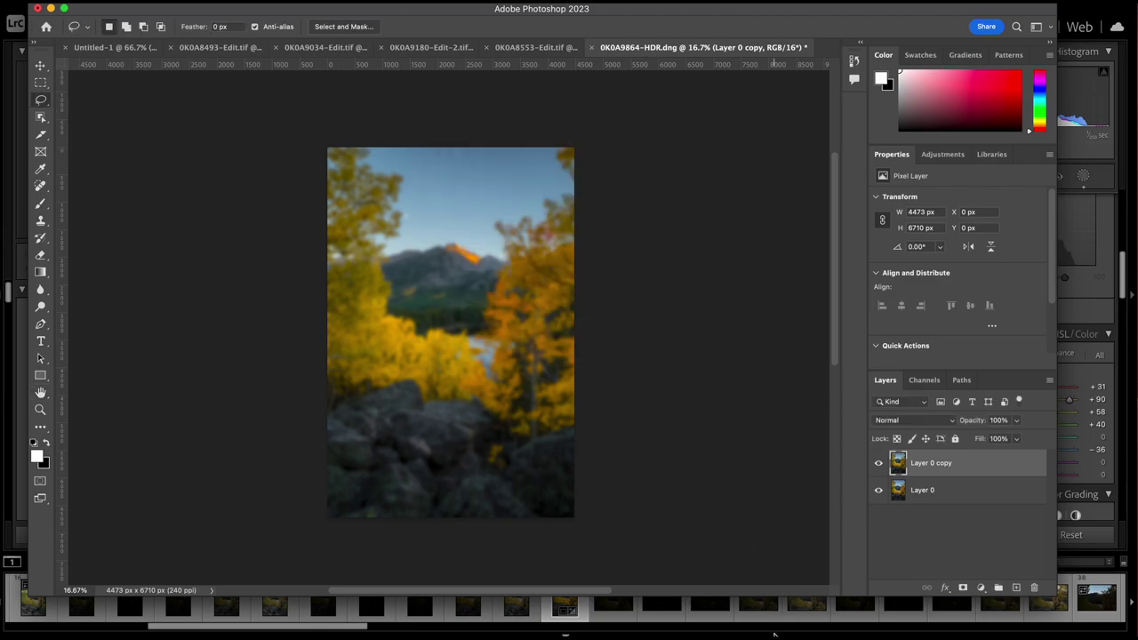
click(916, 422)
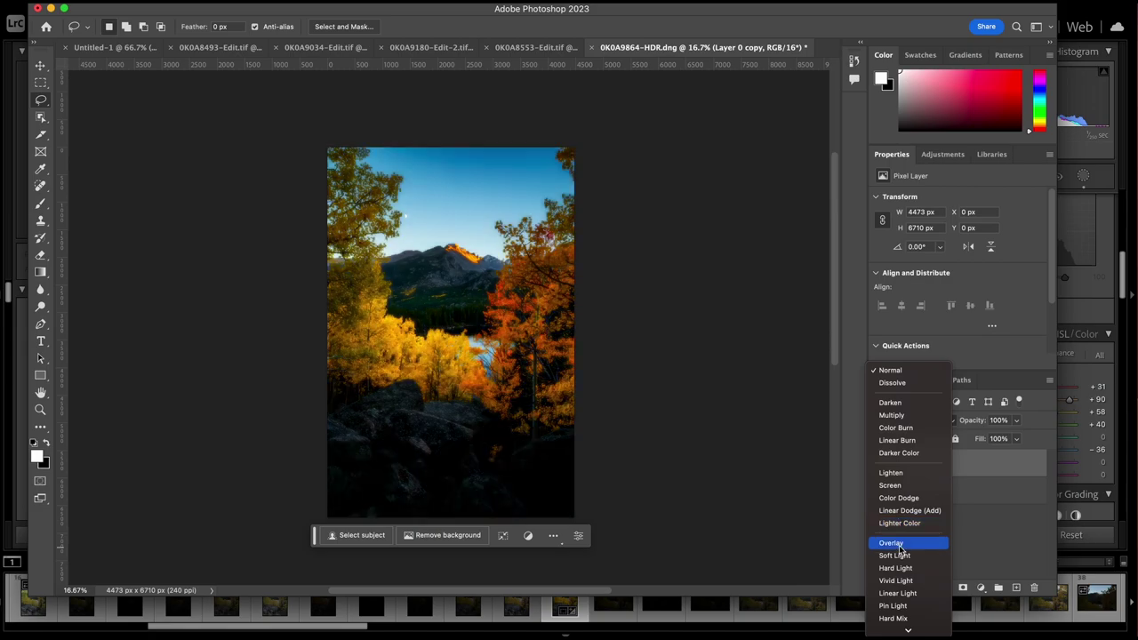
click(901, 546)
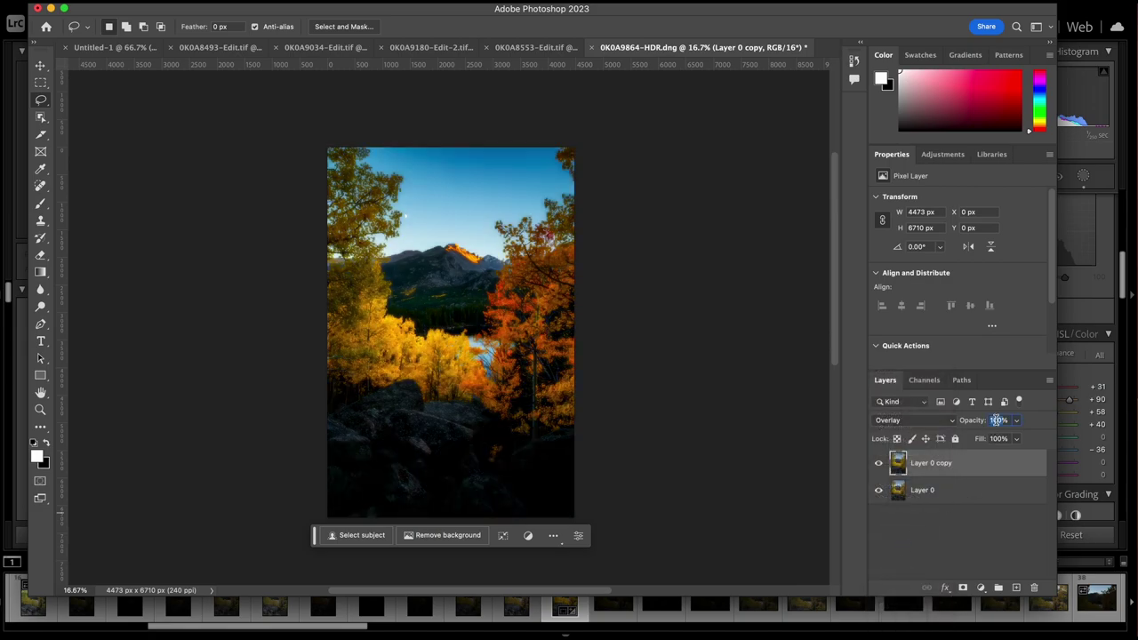
text(20)
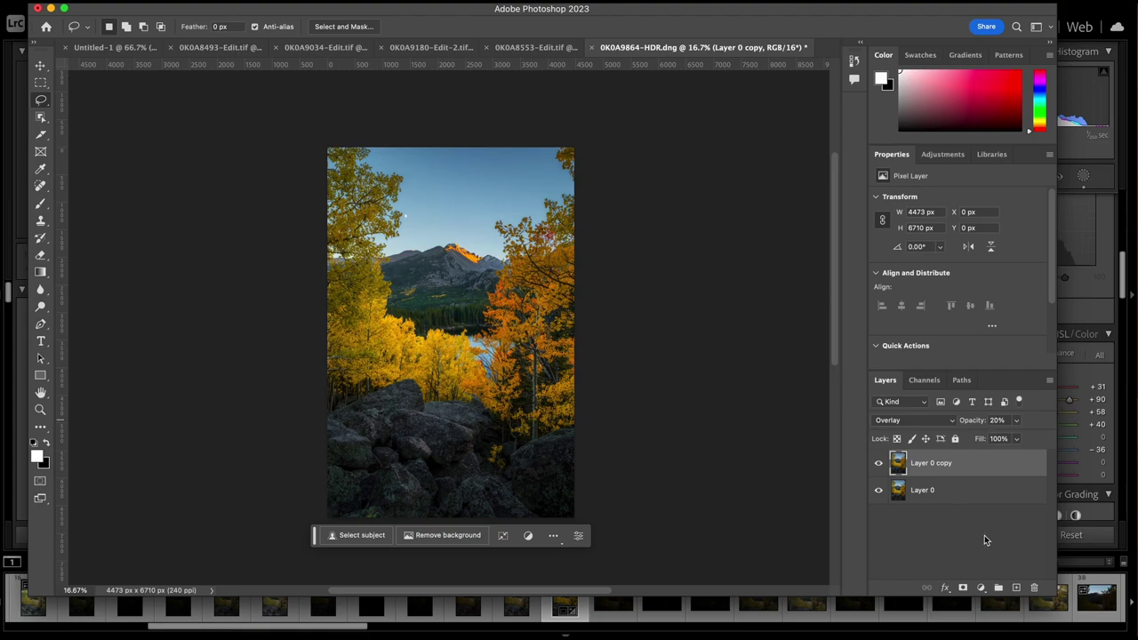
click(981, 588)
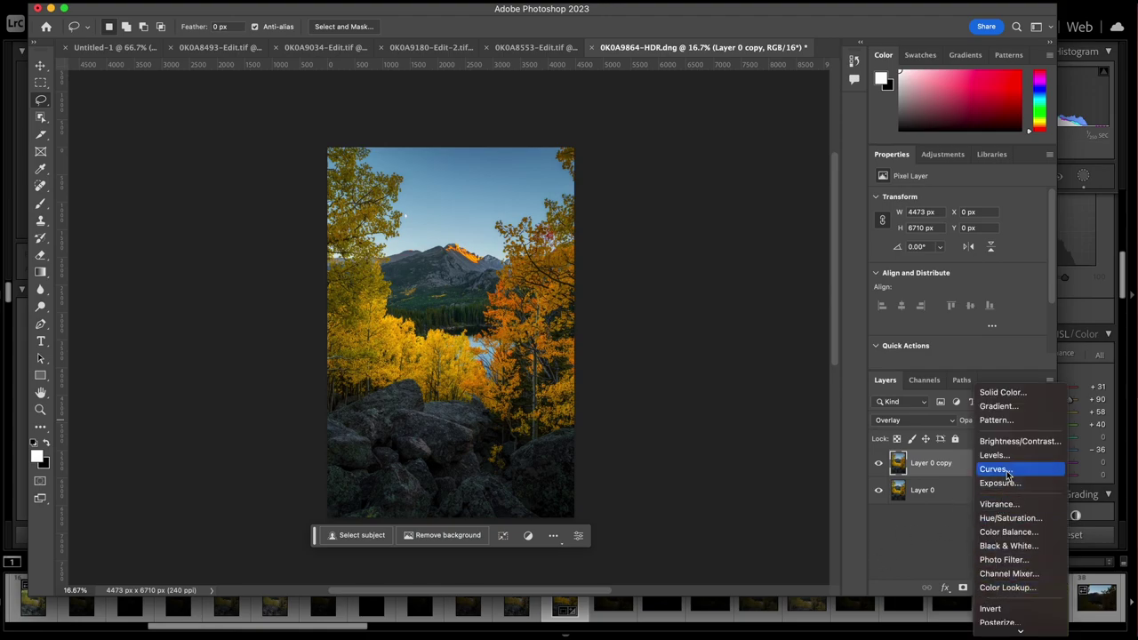
Add a Brightness/Contrast layer at brightness 21 and contrast 3, then save as 0K0A9864-HDR-Edit.tif
click(1012, 441)
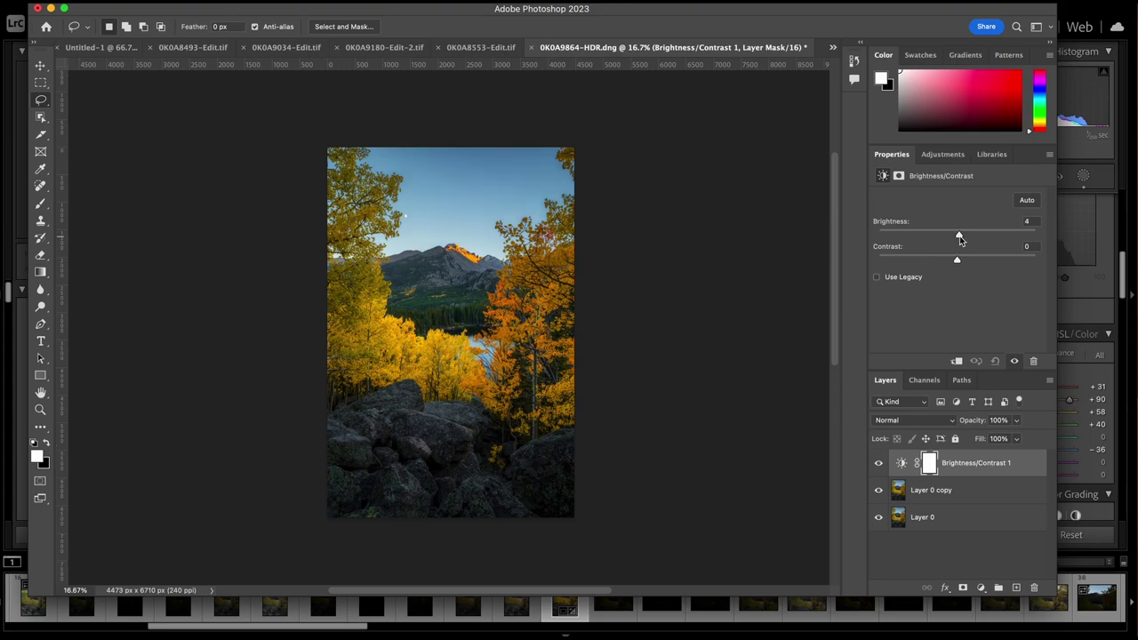
drag(959, 237, 971, 240)
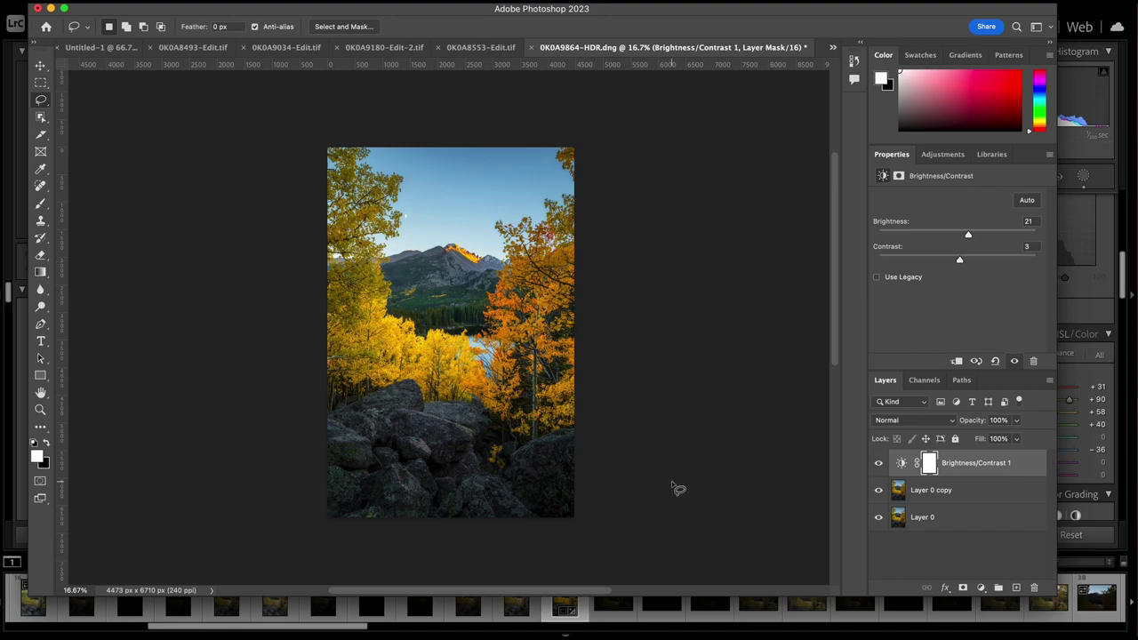
key(super+s)
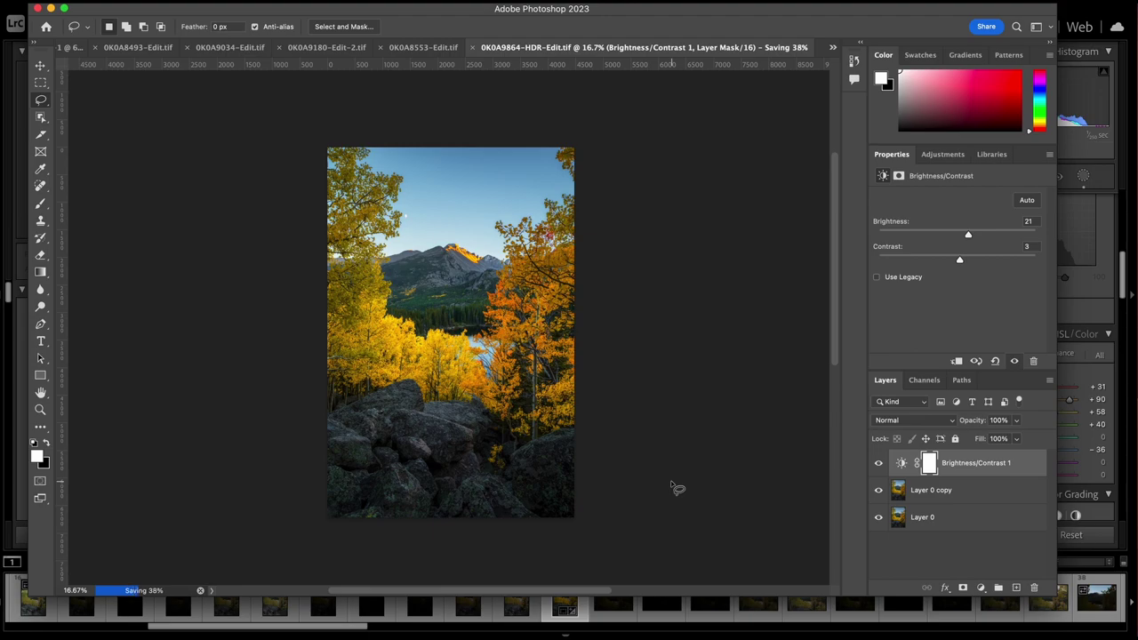